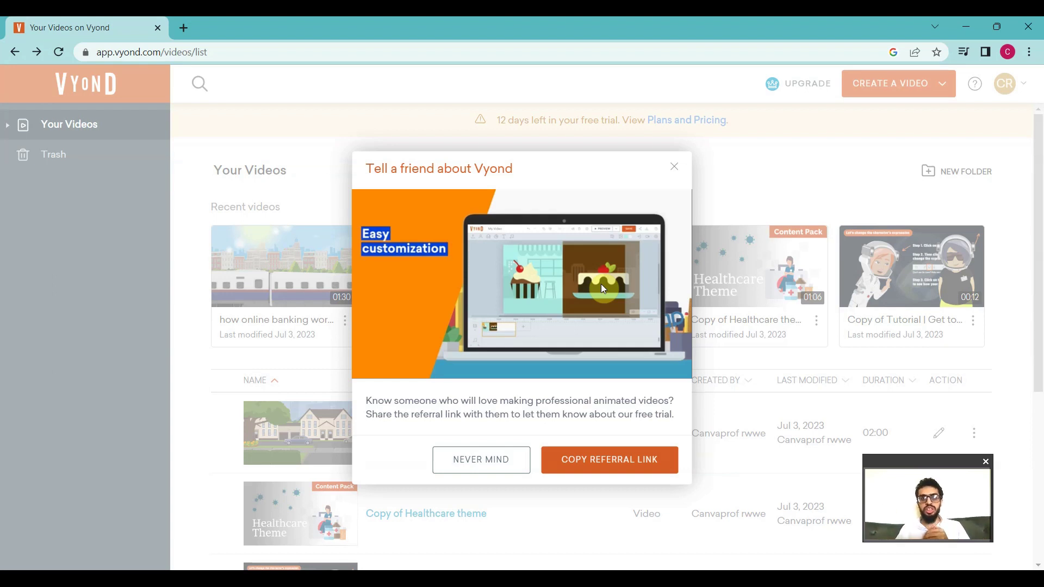
Step: Open vyond.com in a new tab from the 'Tell a friend about Vyond' dialog image
left_click(601, 284)
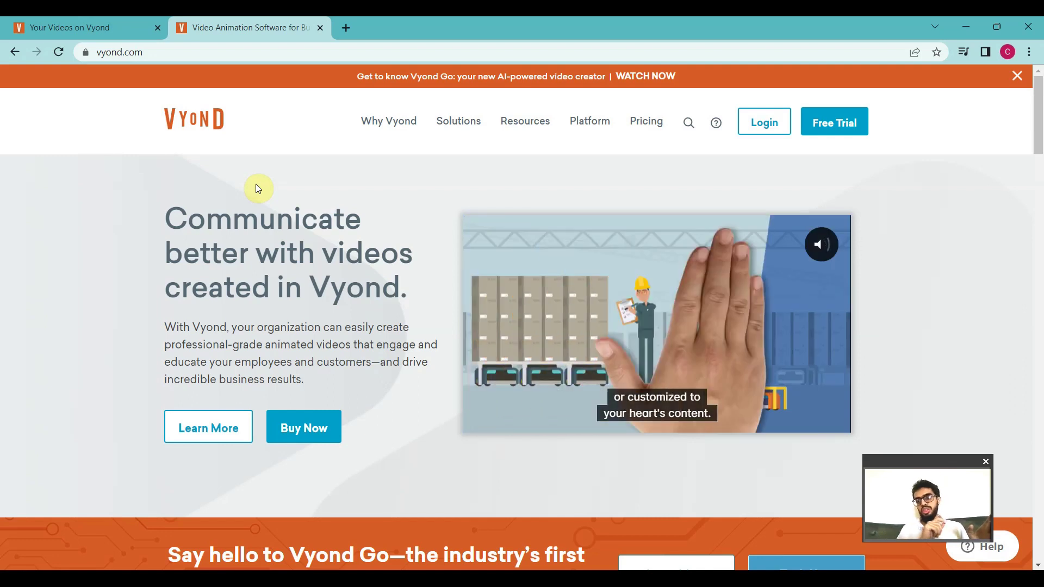
Step: Replay the vyond.com homepage hero promo video from its start
scroll(190, 130, "down", 5)
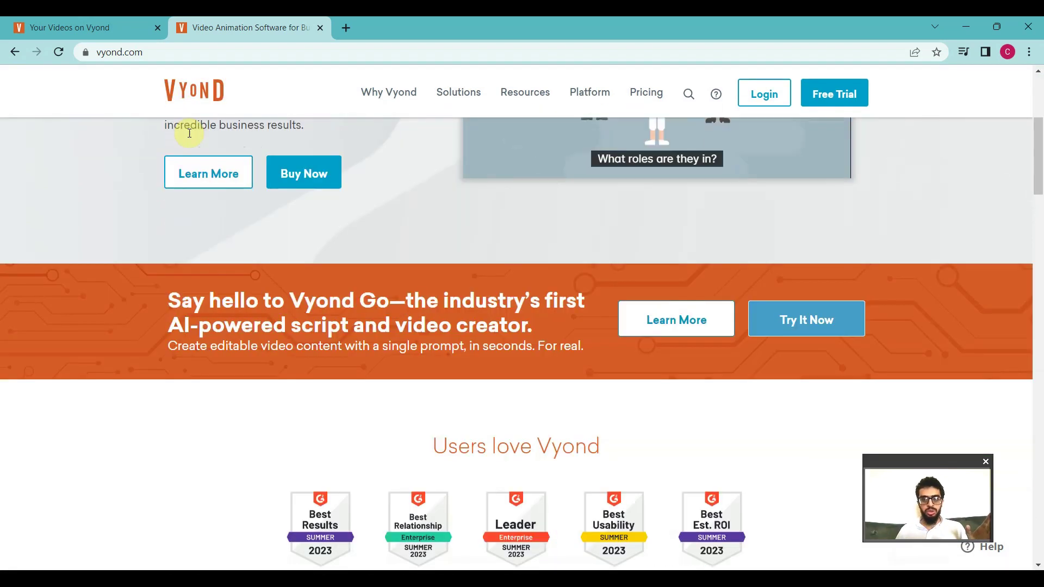
scroll(190, 132, "down", 3)
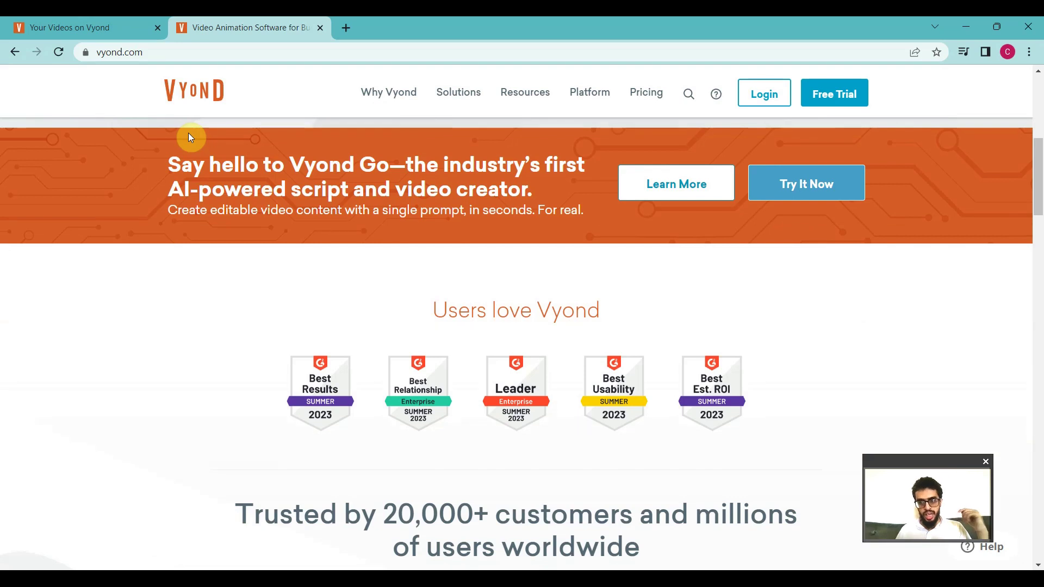
scroll(188, 132, "up", 6)
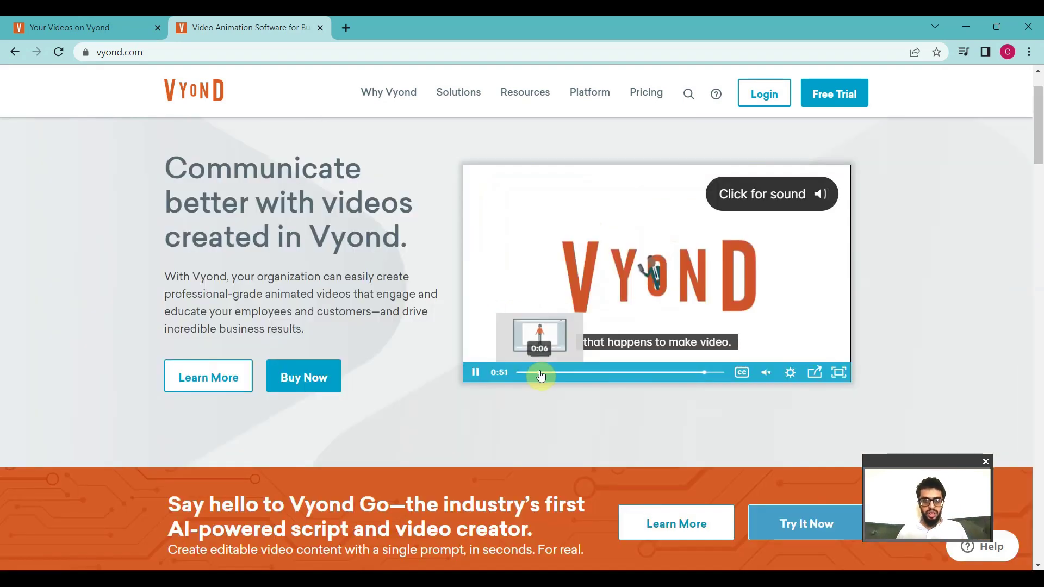
left_click(520, 374)
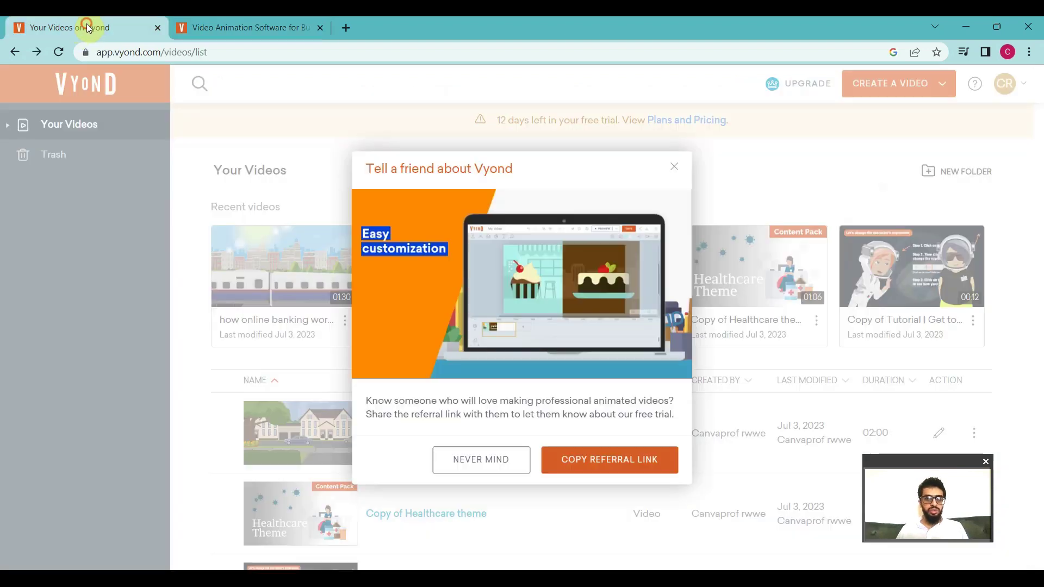
Step: From Your Videos, dismiss the tell-a-friend prompt and start a new Vyond Go video
left_click(89, 26)
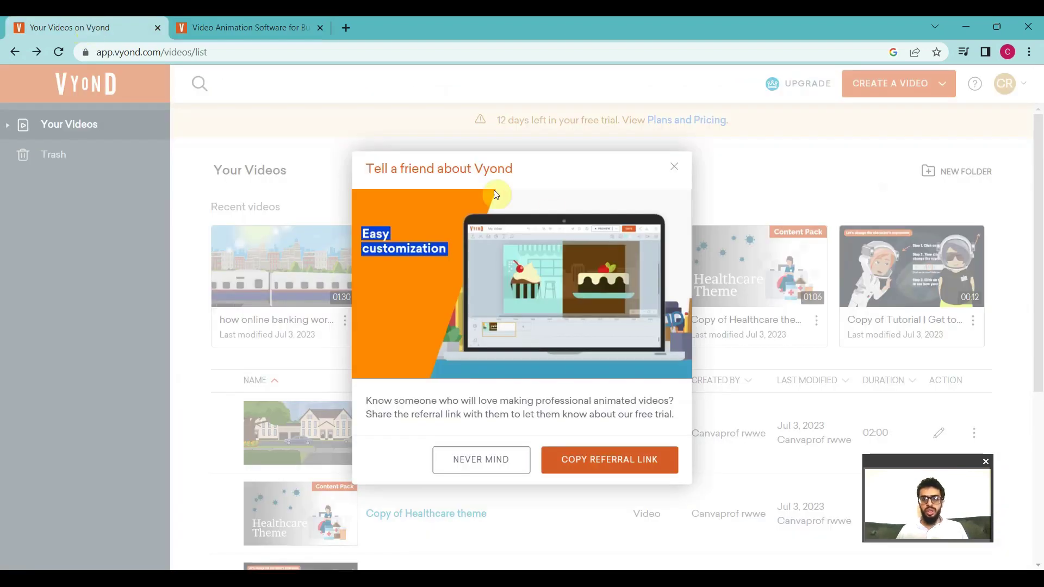
left_click(675, 166)
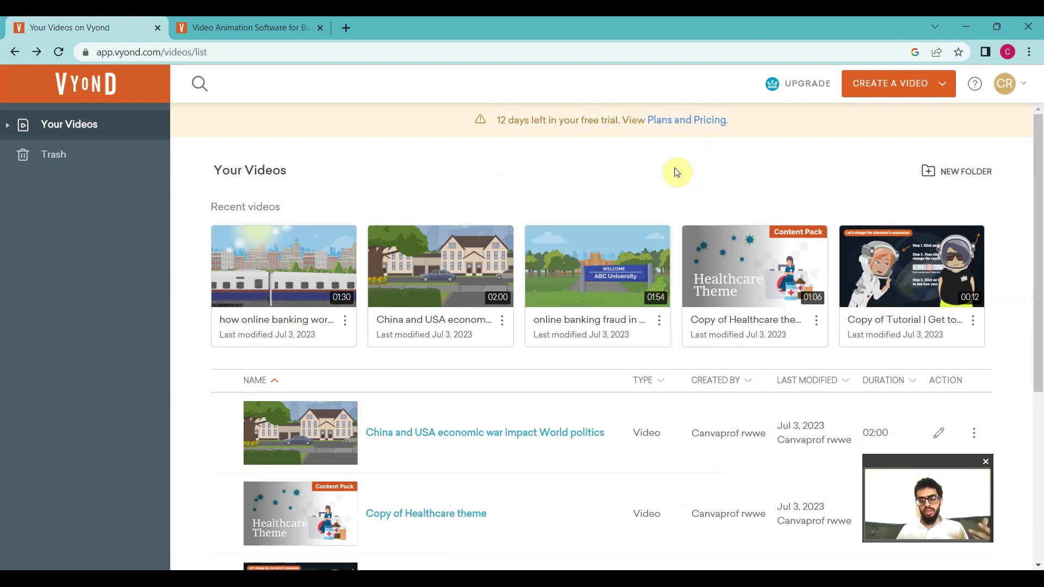
left_click(914, 86)
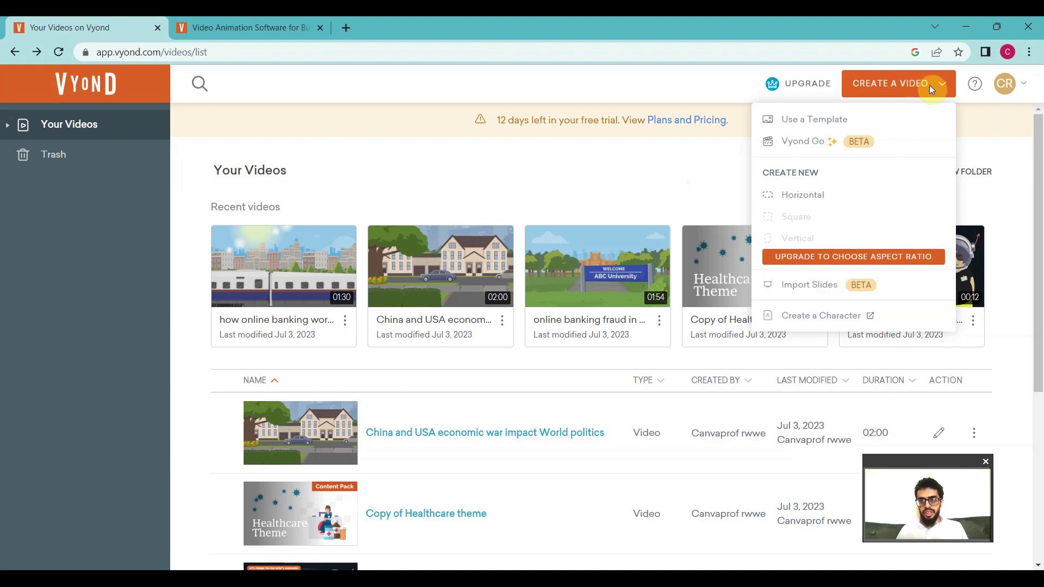
left_click(812, 148)
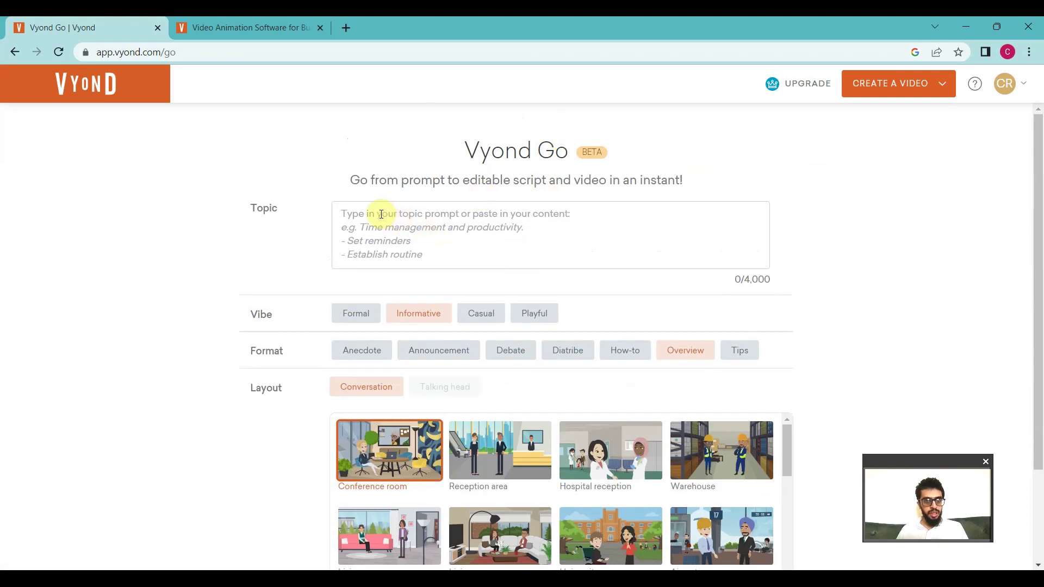
Step: Paste the topic 'Importance of US relations with Pakistan' into the Topic box
left_click(360, 215)
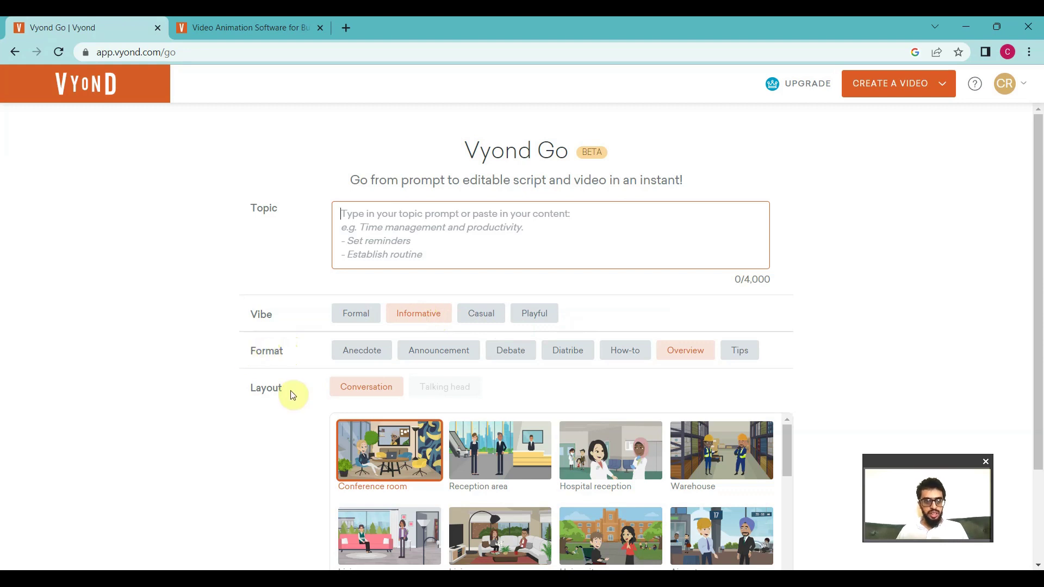
scroll(488, 413, "down", 2)
scroll(651, 338, "up", 2)
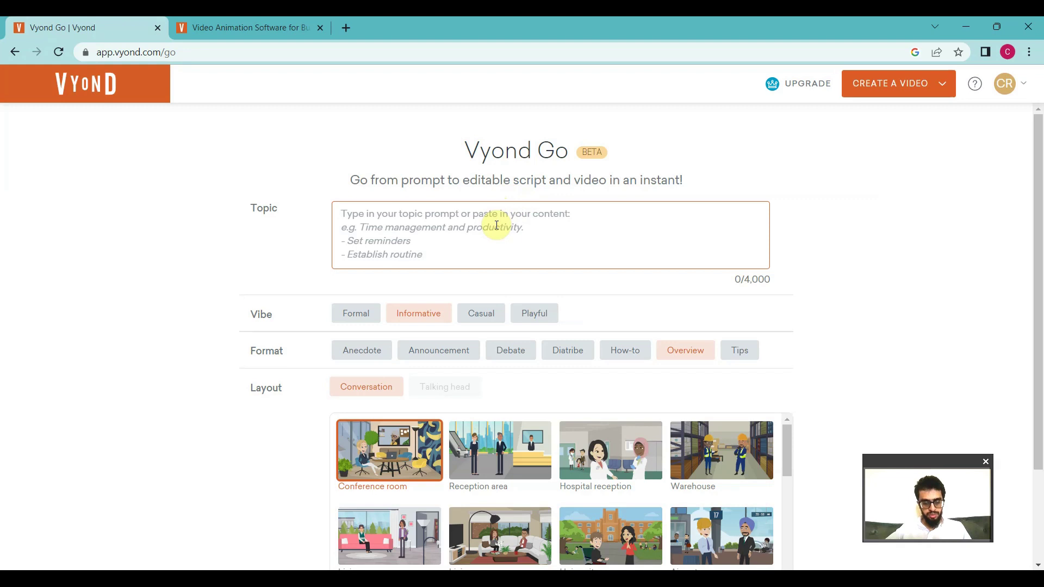
type("Importance of US relations with Pakistan")
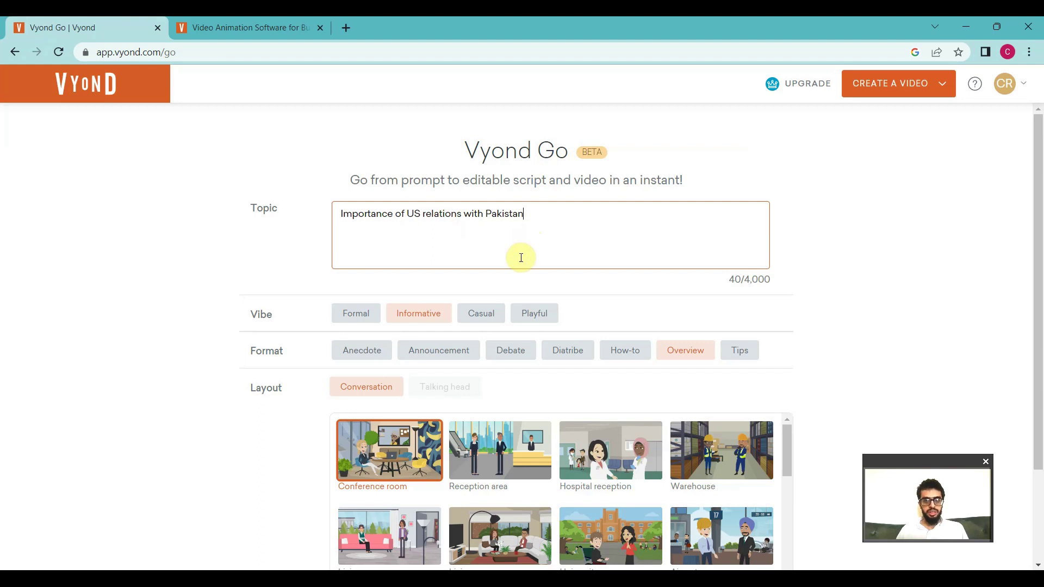
Step: Choose the Camp site scene layout for the video
scroll(522, 259, "down", 1)
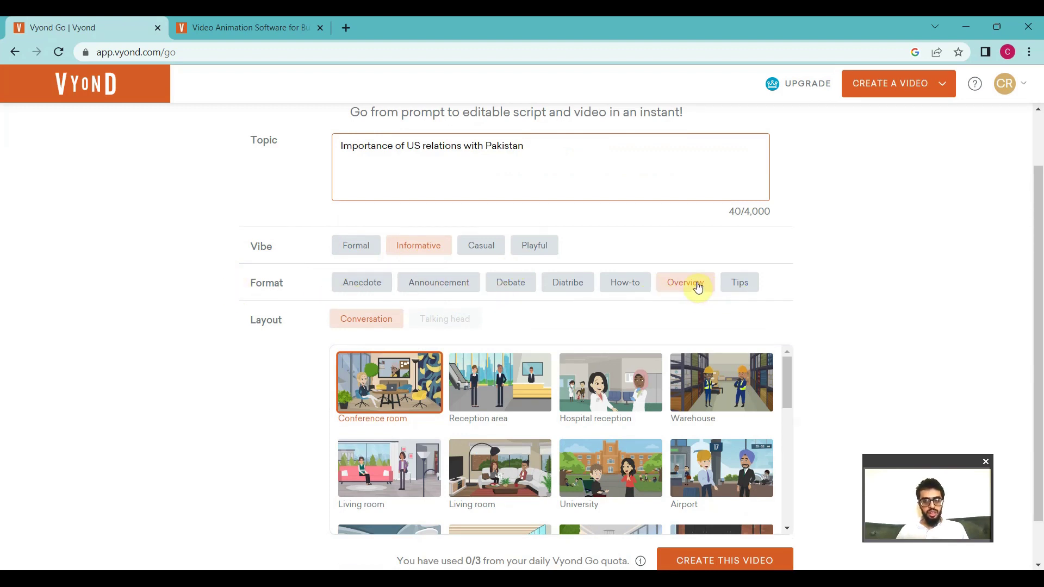
scroll(810, 315, "down", 1)
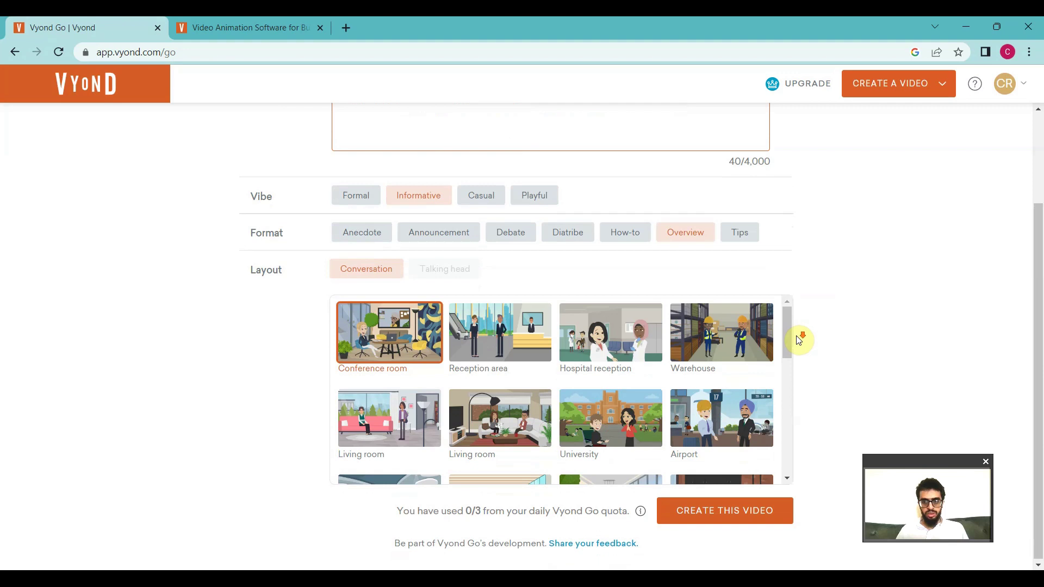
scroll(638, 351, "down", 5)
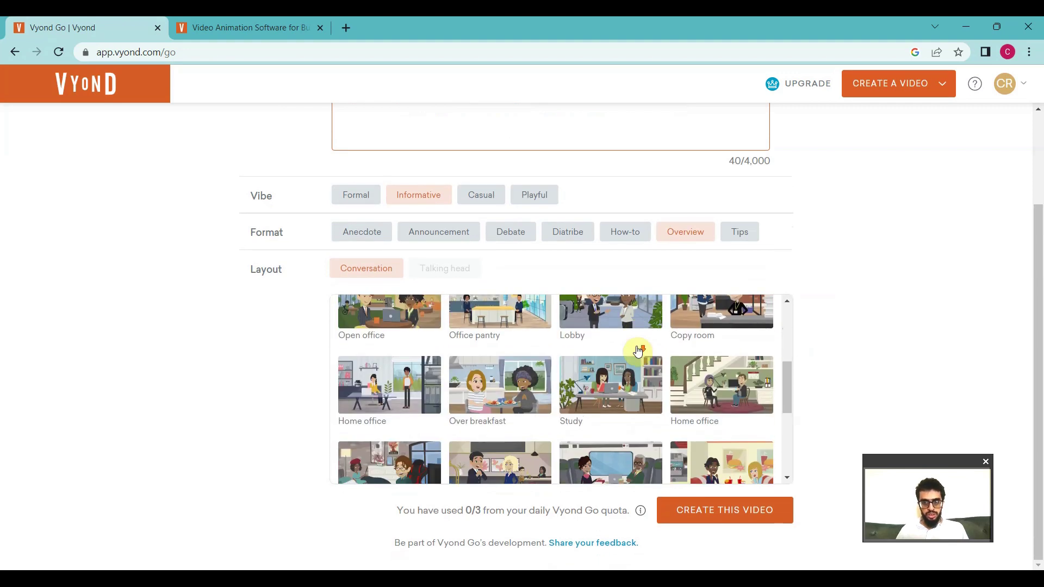
scroll(638, 350, "down", 2)
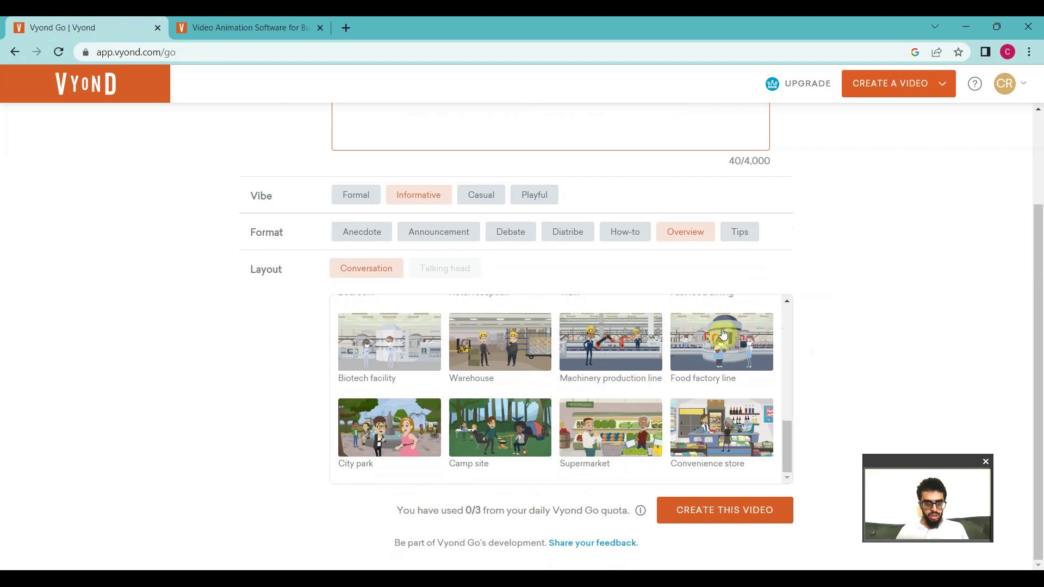
left_click(500, 432)
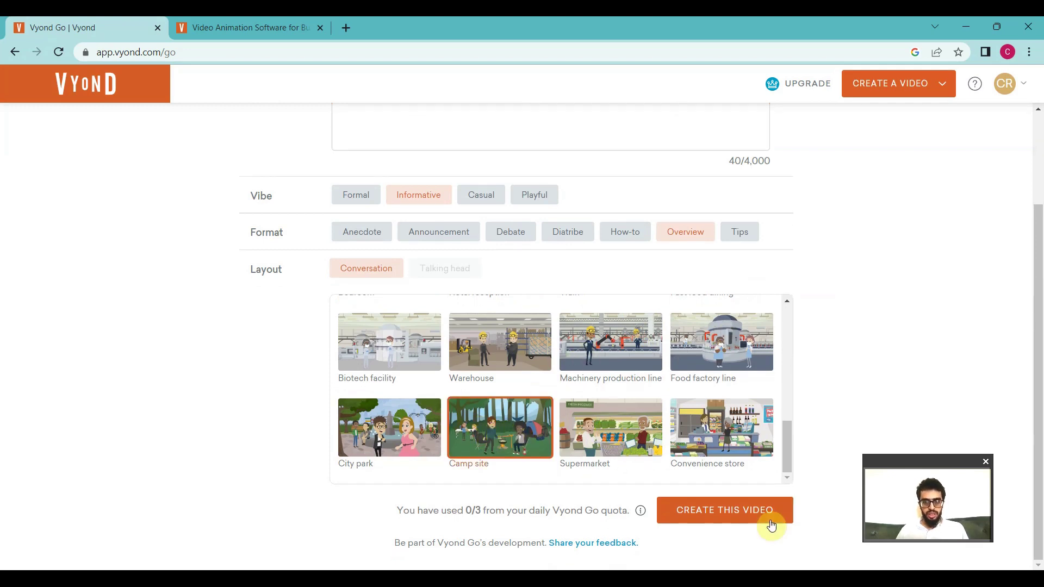
Step: Generate the video and filter the script to the first character's lines
left_click(726, 511)
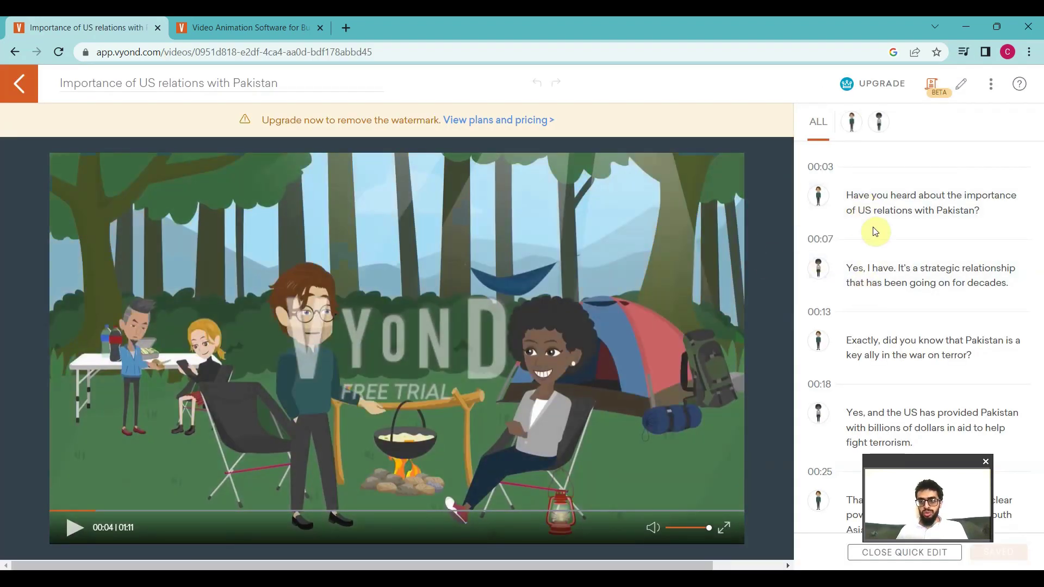
scroll(877, 239, "down", 10)
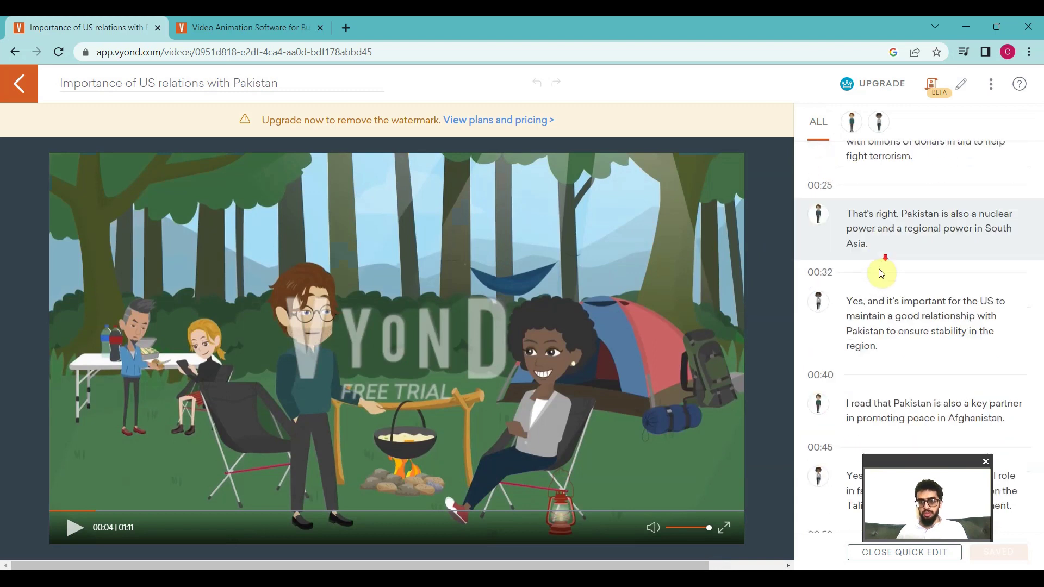
left_click(853, 121)
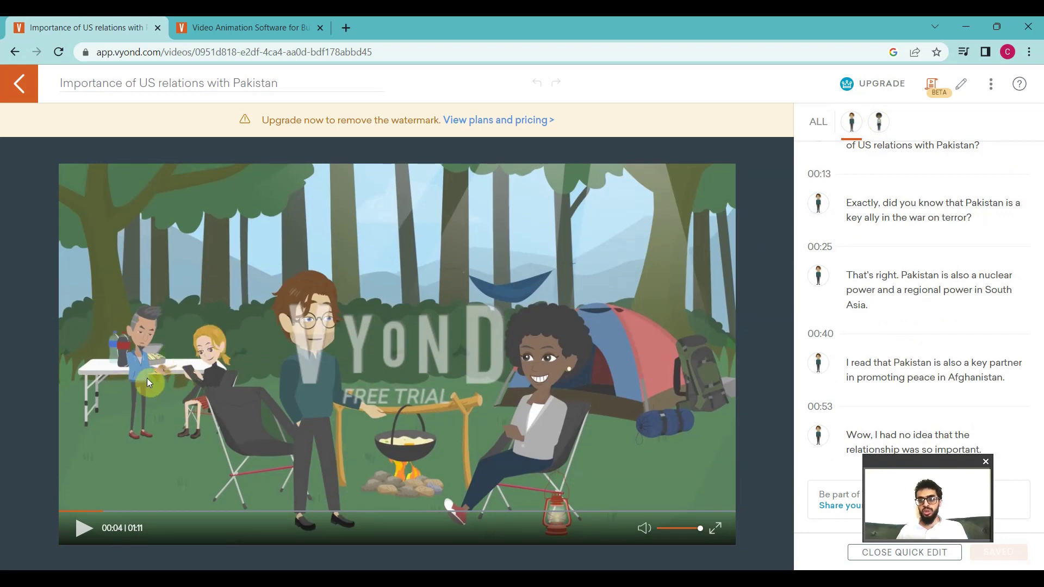
Step: Jump the preview to the 00:13, 00:25, 00:40 and 00:53 script lines
left_click(881, 205)
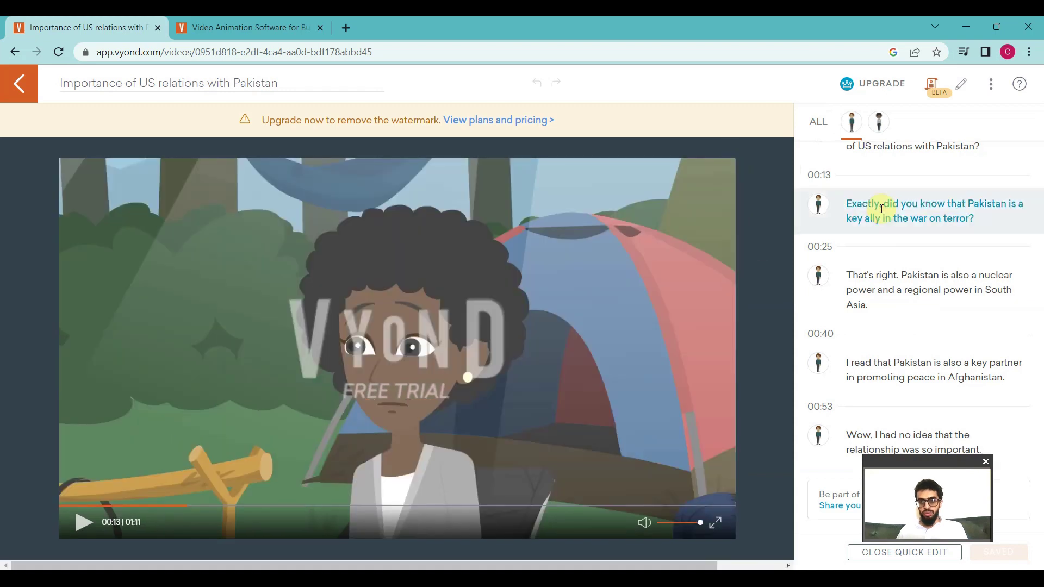
left_click(884, 277)
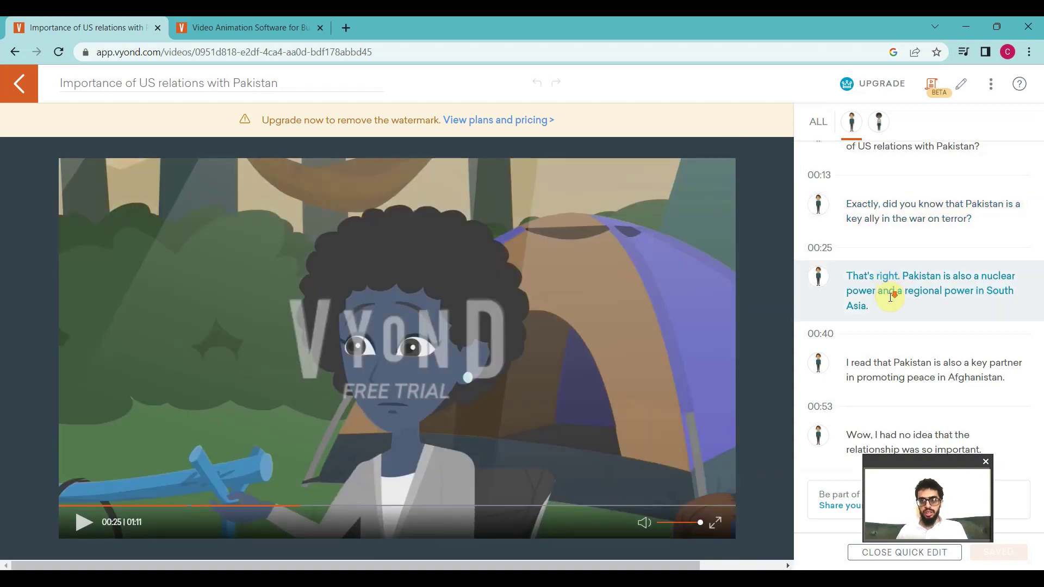
left_click(872, 353)
left_click(845, 430)
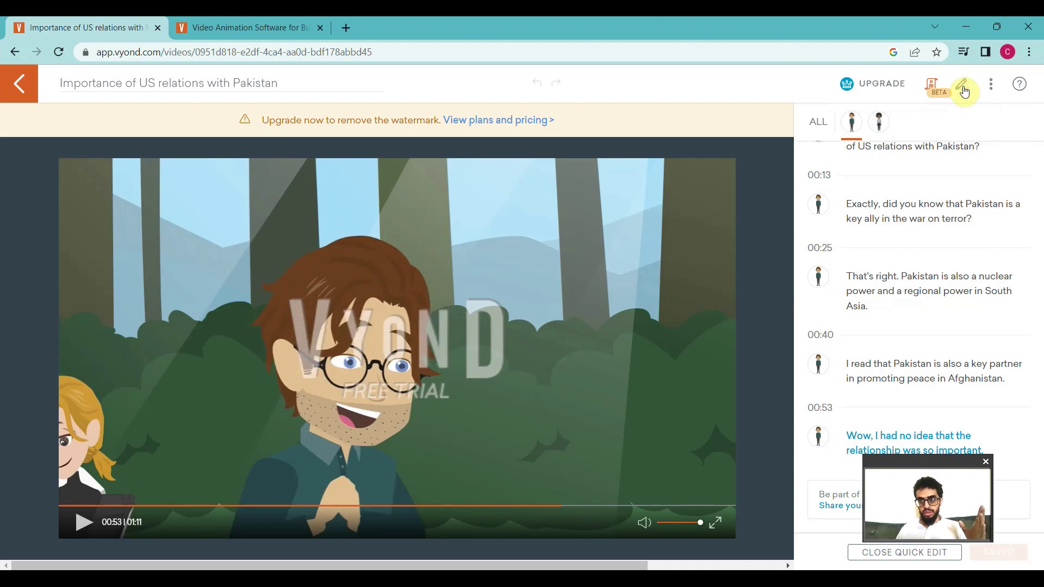
Step: Open the video in Vyond Studio and browse the projects, scenes, props and characters panels
left_click(960, 92)
left_click(960, 94)
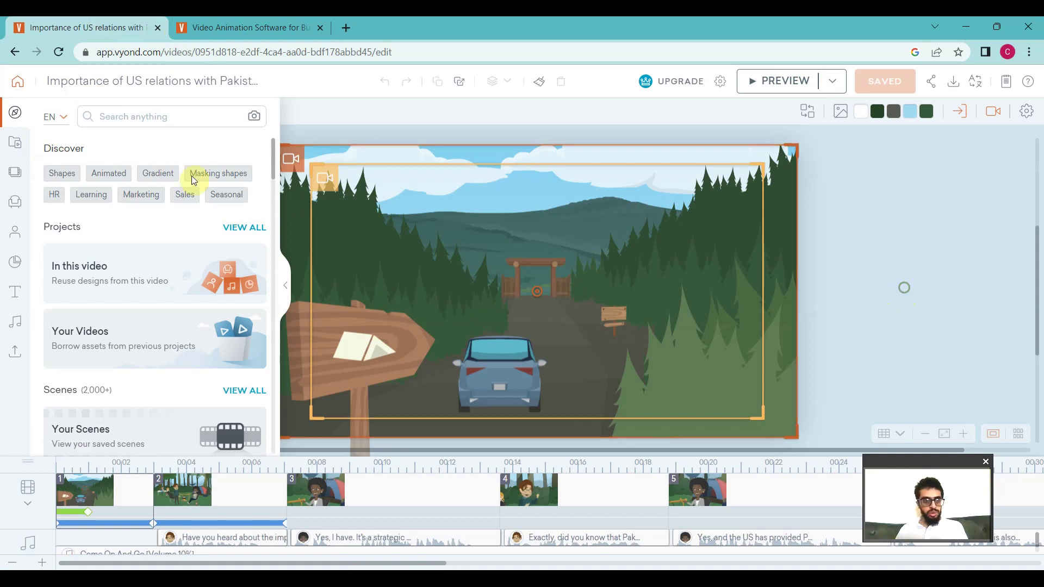
left_click(15, 144)
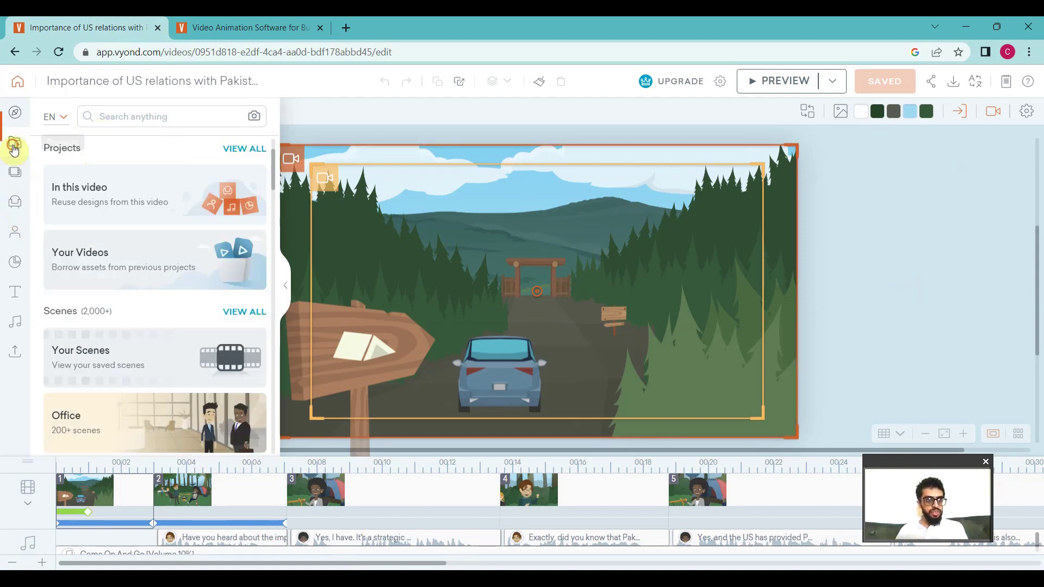
left_click(15, 171)
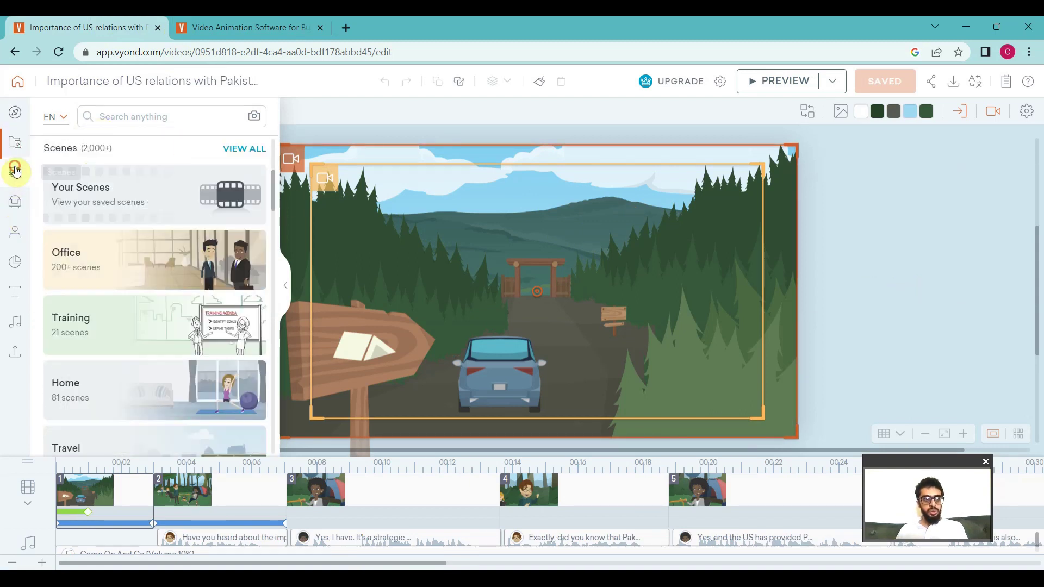
left_click(16, 202)
left_click(13, 234)
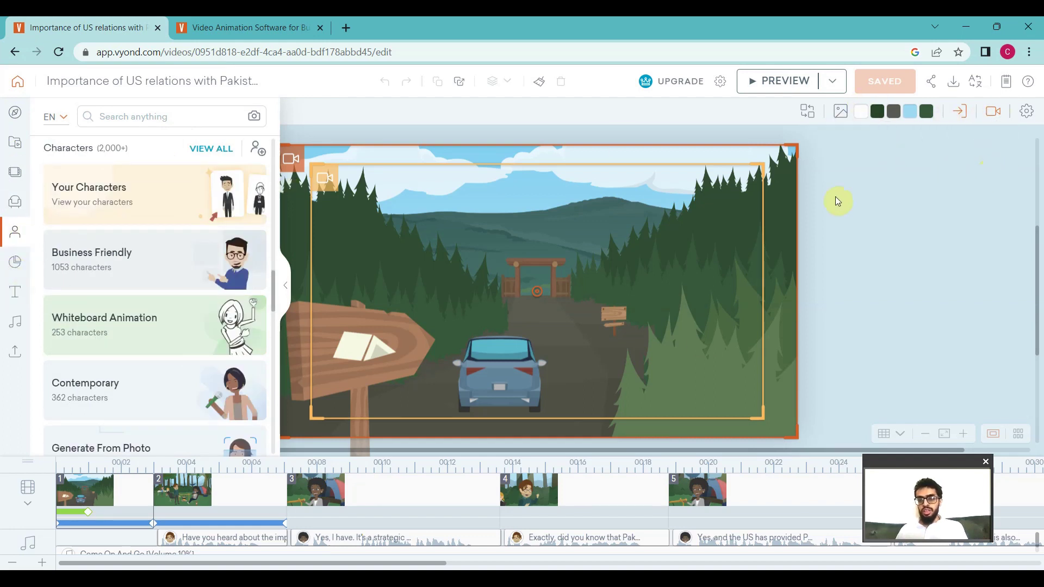
Step: Check scene 3, then switch to scene 2 and open its camera settings
left_click(501, 366)
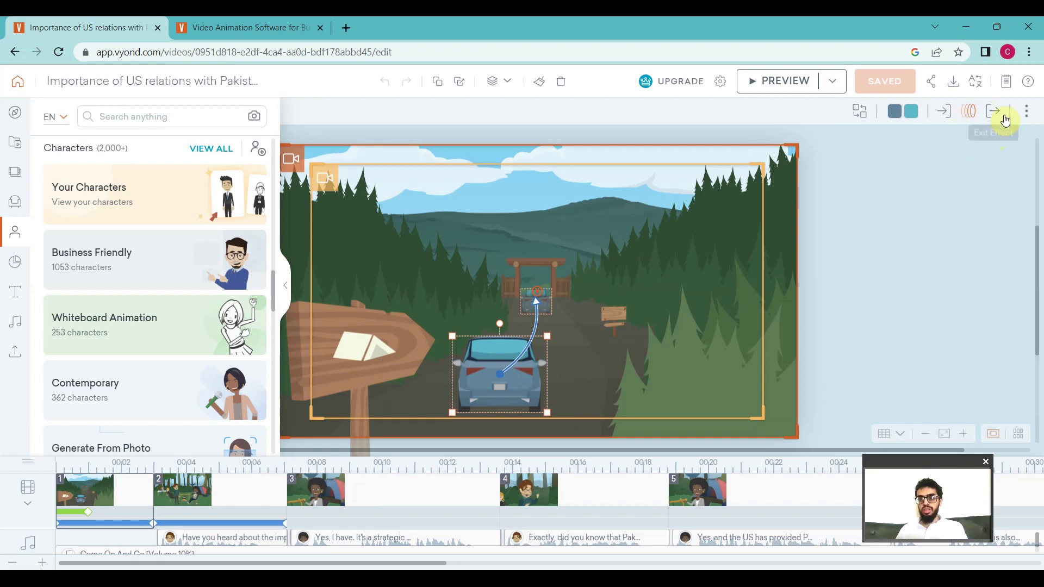
left_click(317, 487)
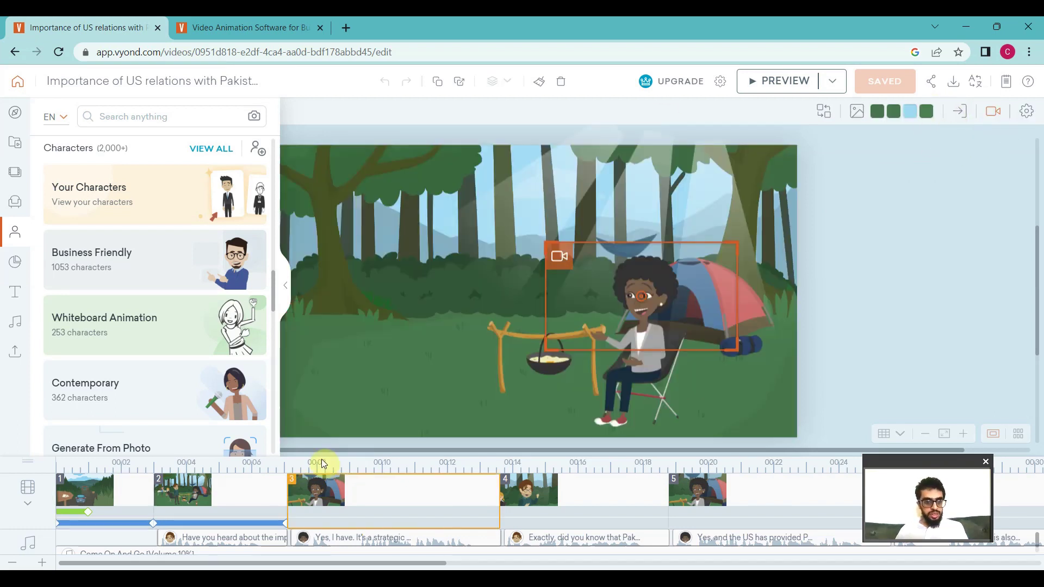
left_click(200, 503)
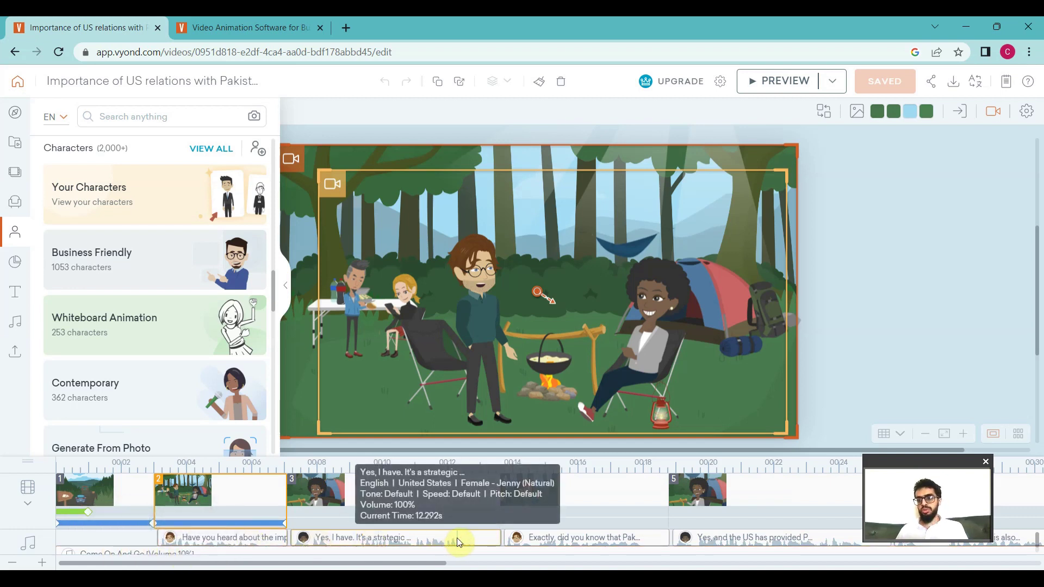
left_click(481, 327)
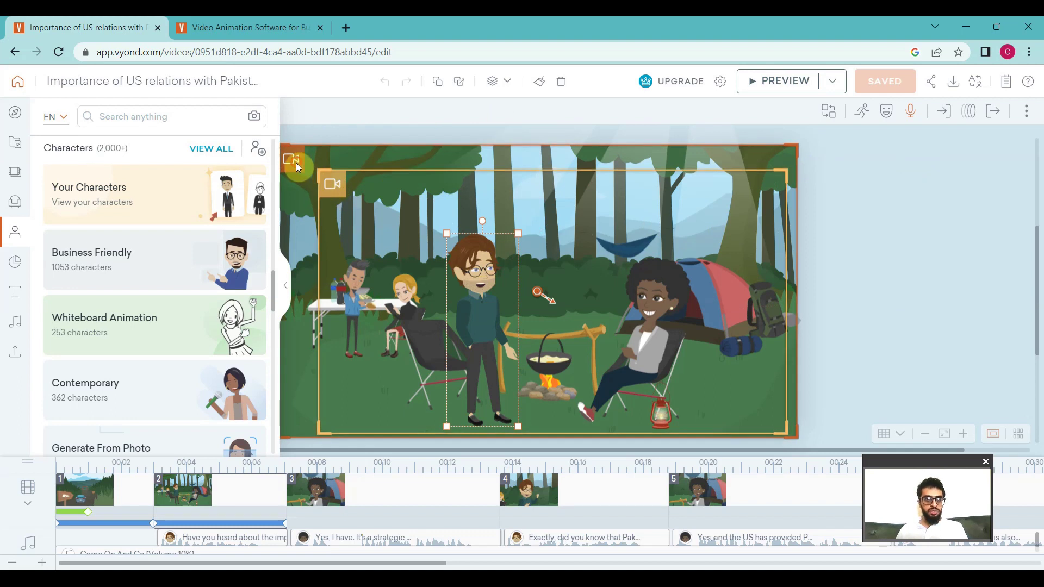
left_click(318, 167)
left_click(1001, 123)
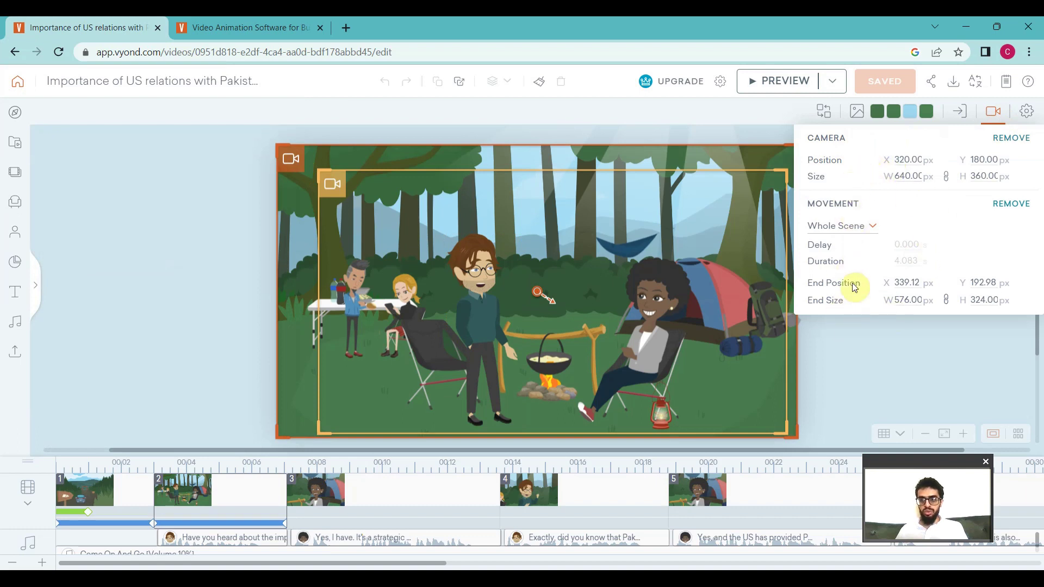
Step: Replace the standing man with the Industrial construction worker character
left_click(471, 259)
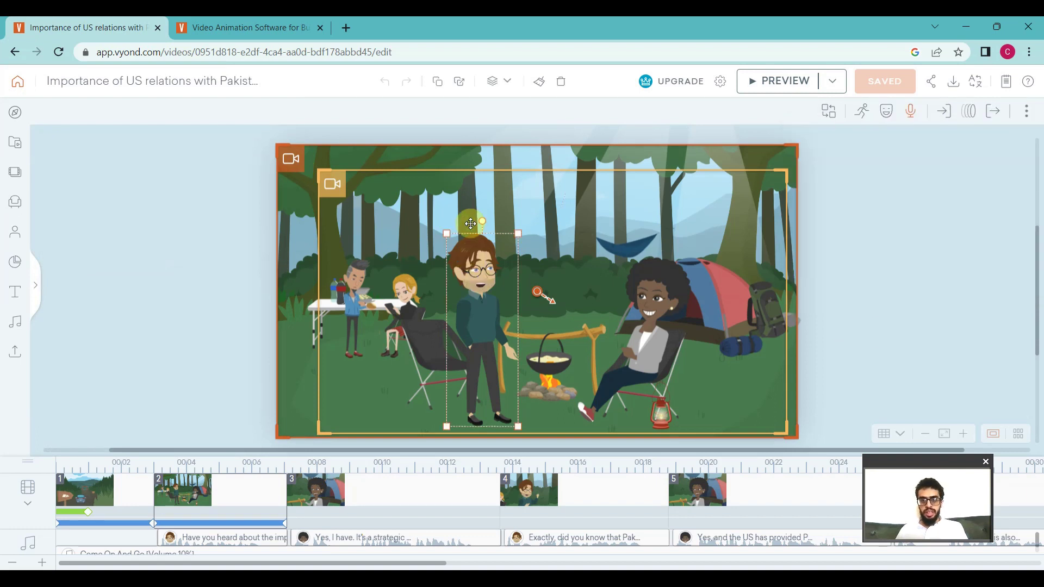
right_click(477, 274)
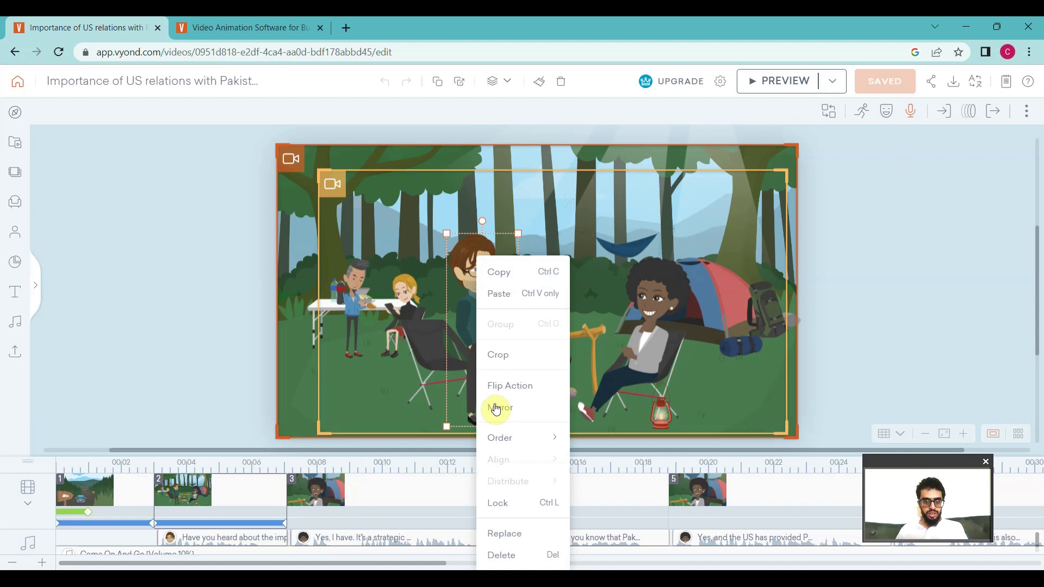
left_click(503, 534)
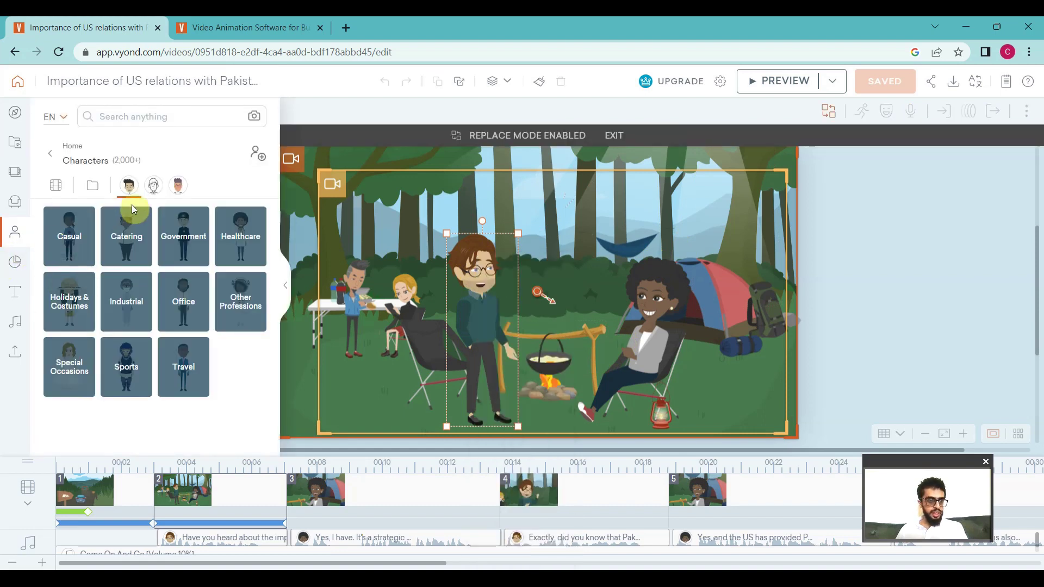
left_click(126, 303)
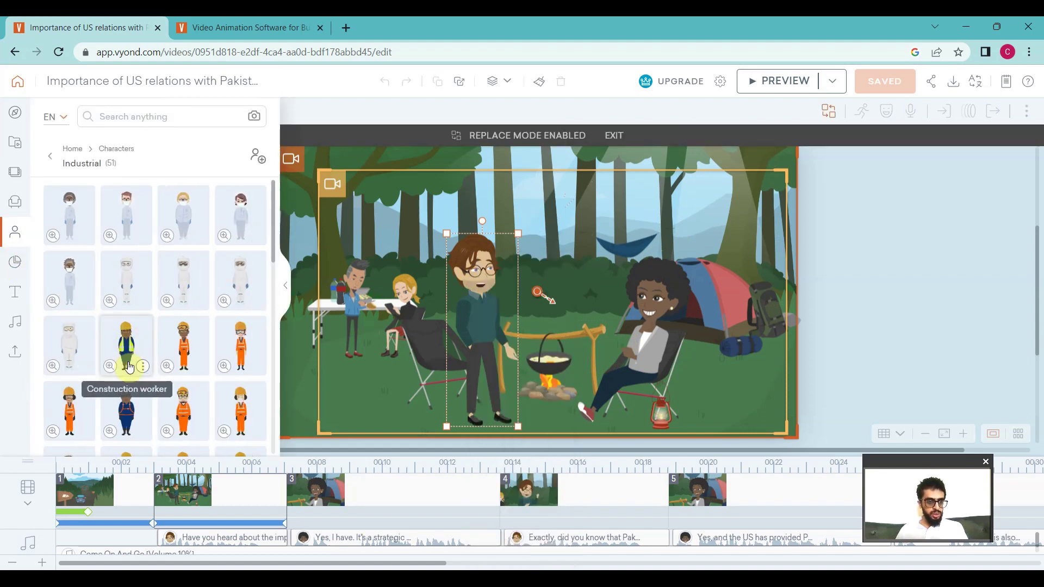
left_click(123, 344)
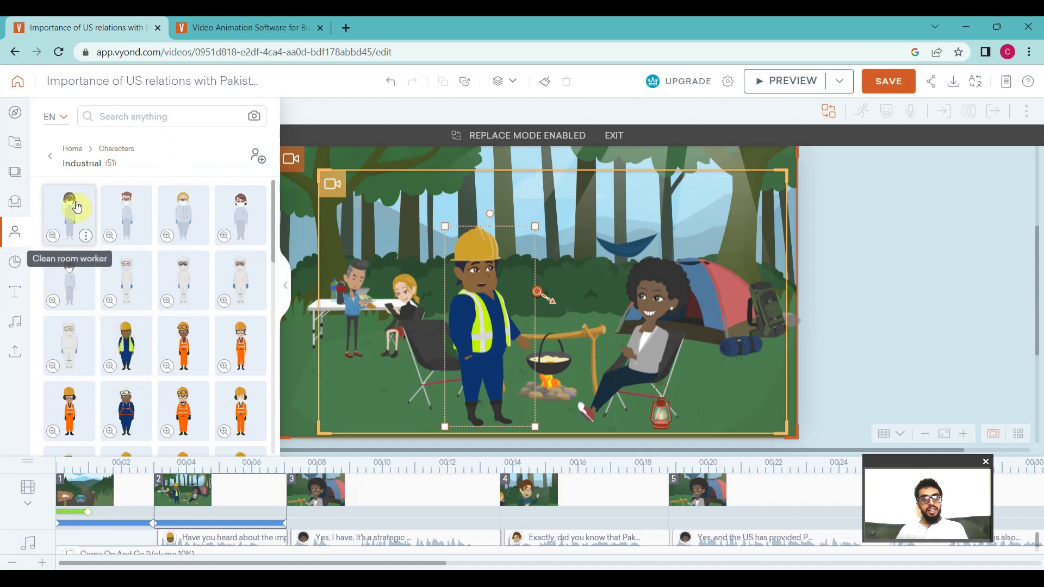
left_click(741, 384)
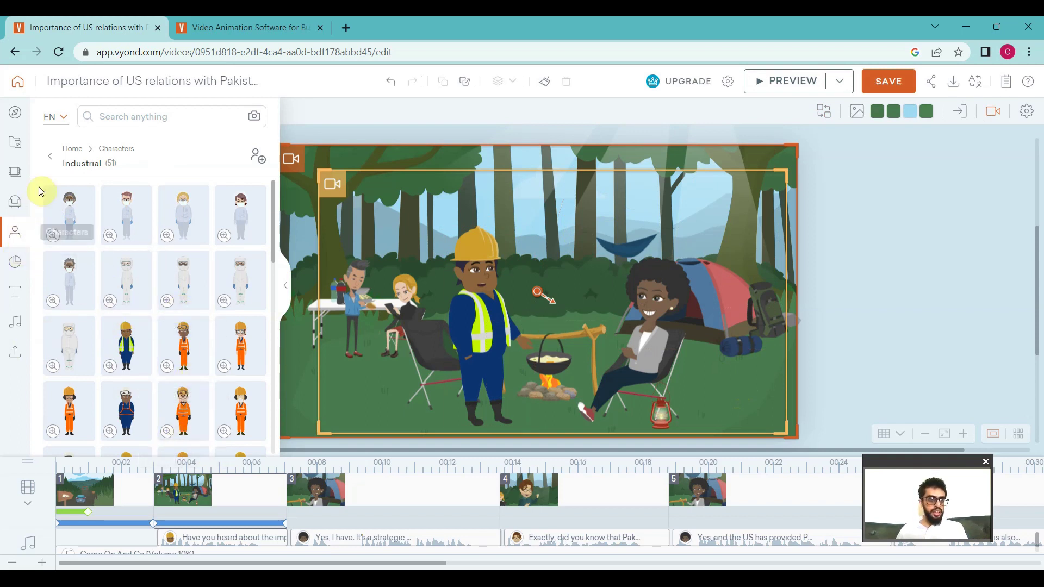
Step: Search characters for 'girl' and place the pigtailed girl beside the tent
left_click(49, 156)
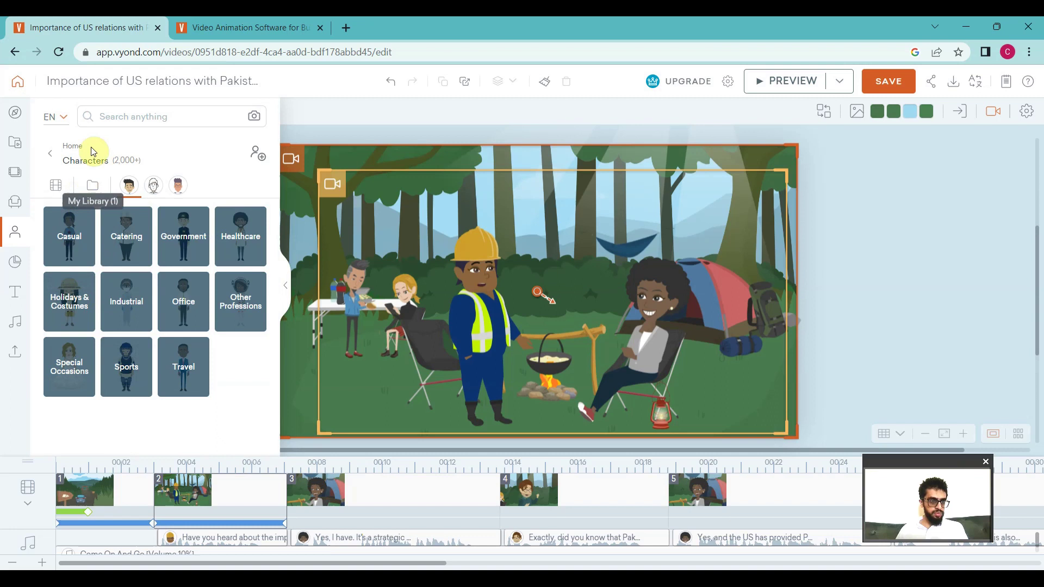
left_click(114, 120)
type("girl")
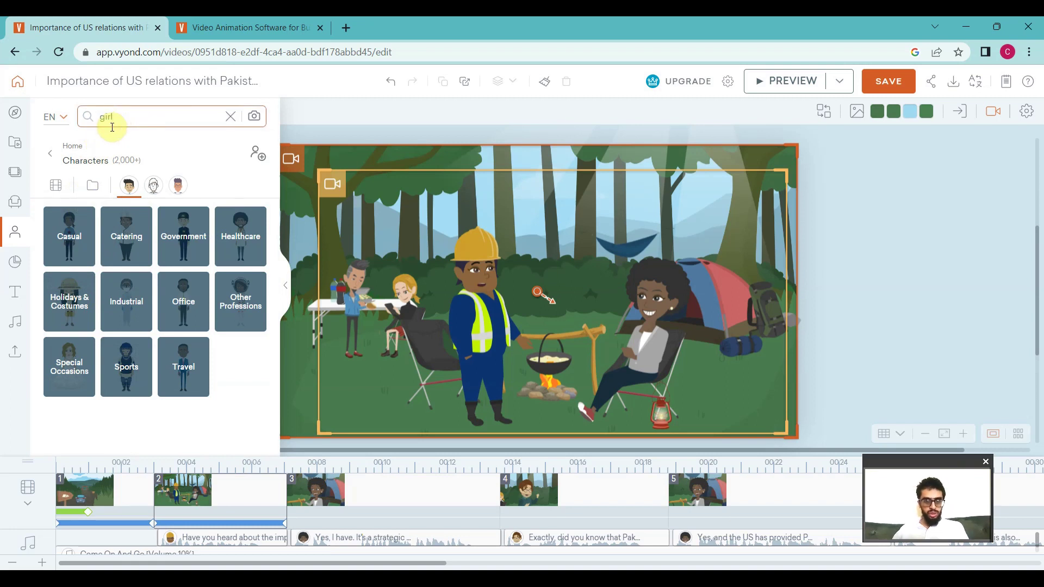
key("Return")
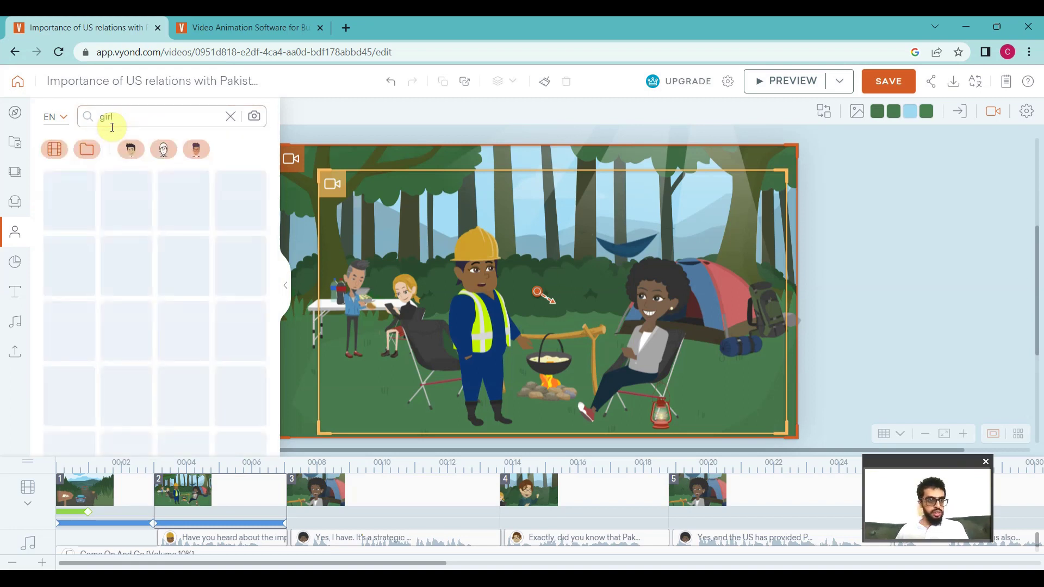
left_click(170, 156)
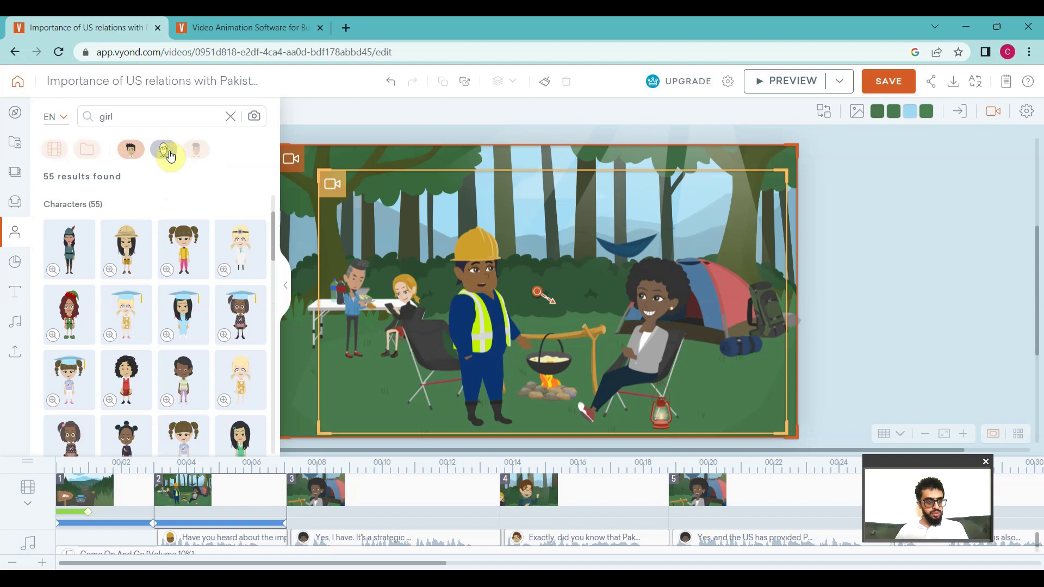
left_click(183, 248)
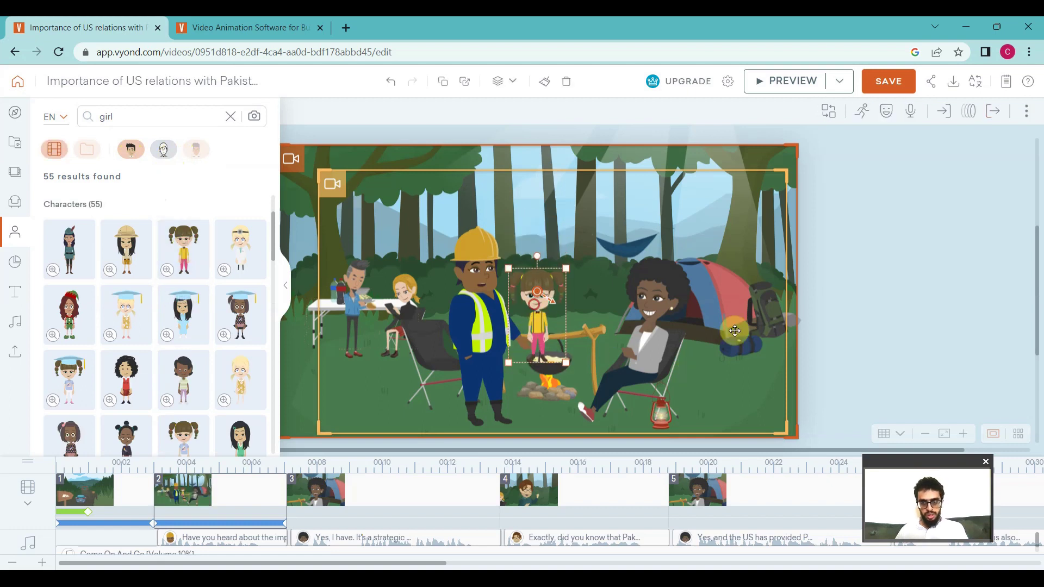
left_click_drag(539, 286, 735, 337)
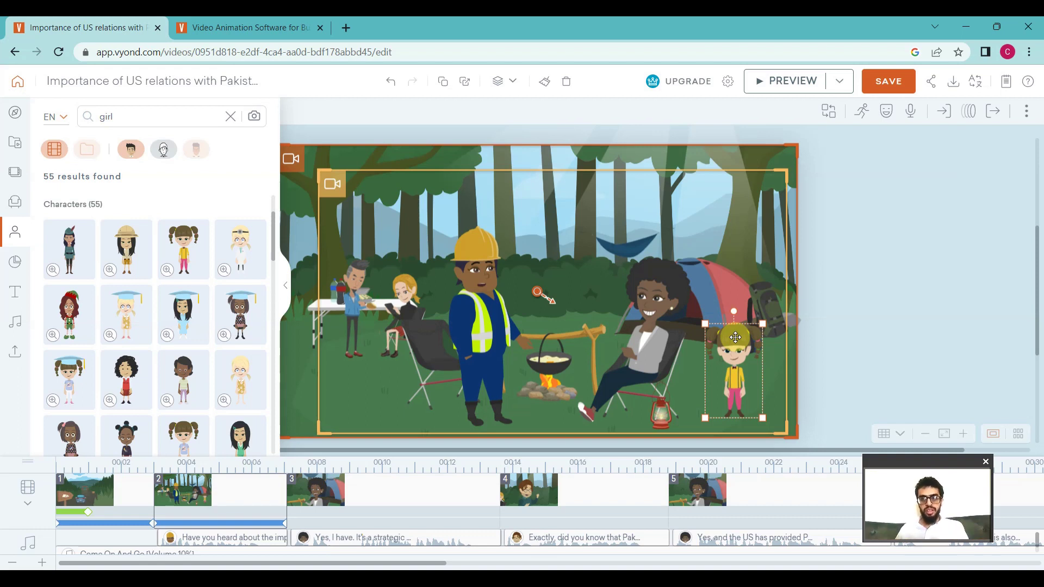
Step: Give the girl a text-to-speech dialogue line
left_click(912, 114)
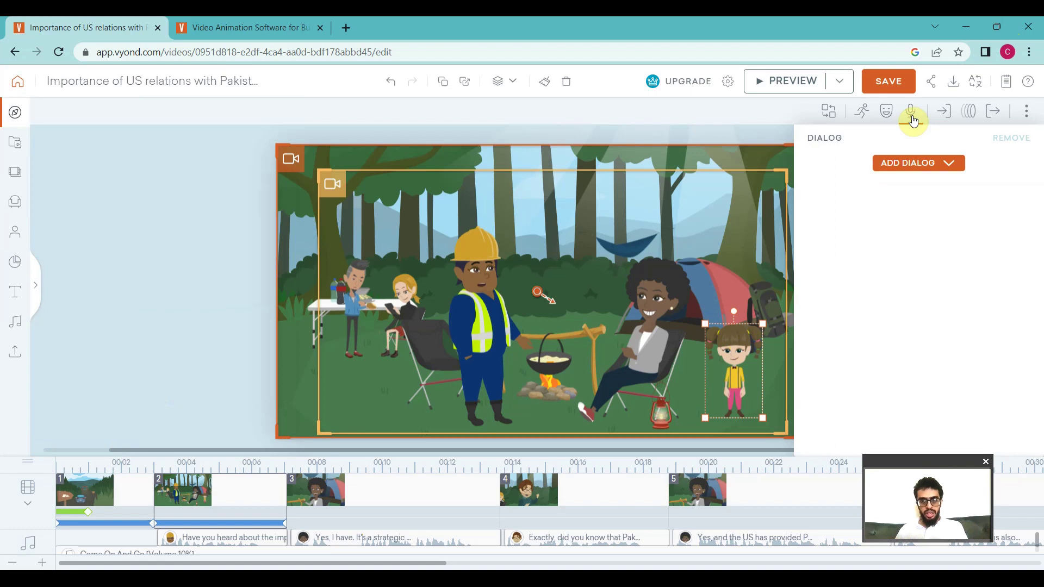
left_click(918, 163)
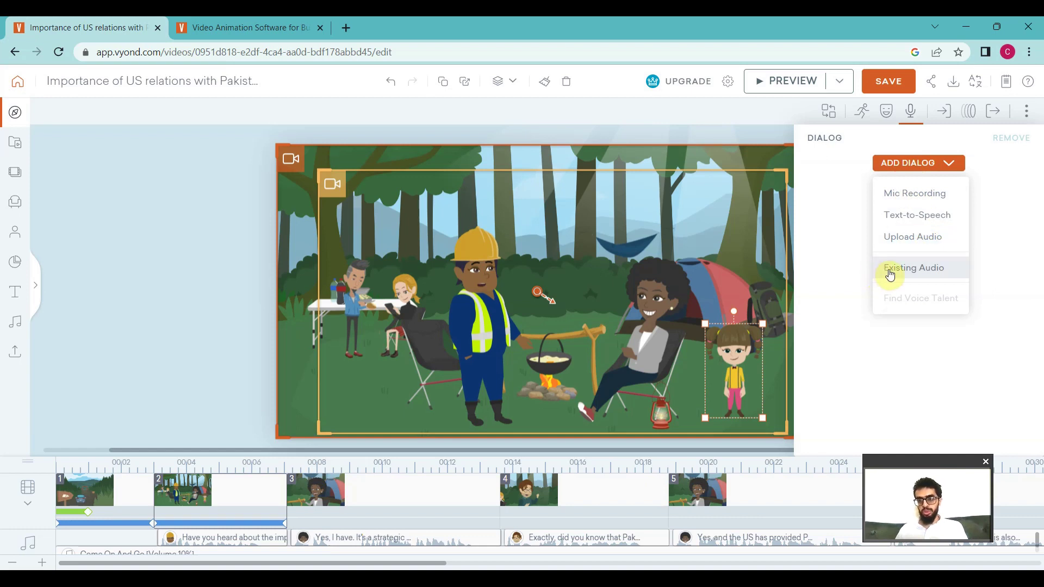
left_click(914, 223)
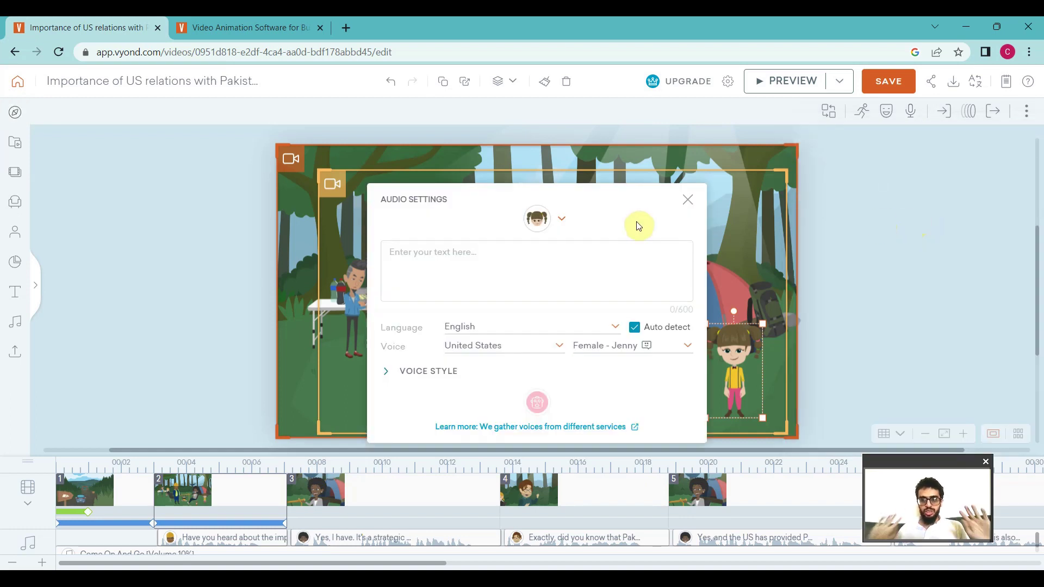
Step: Copy the vyond.com intro paragraph and paste it as the girl's speech text
left_click(234, 28)
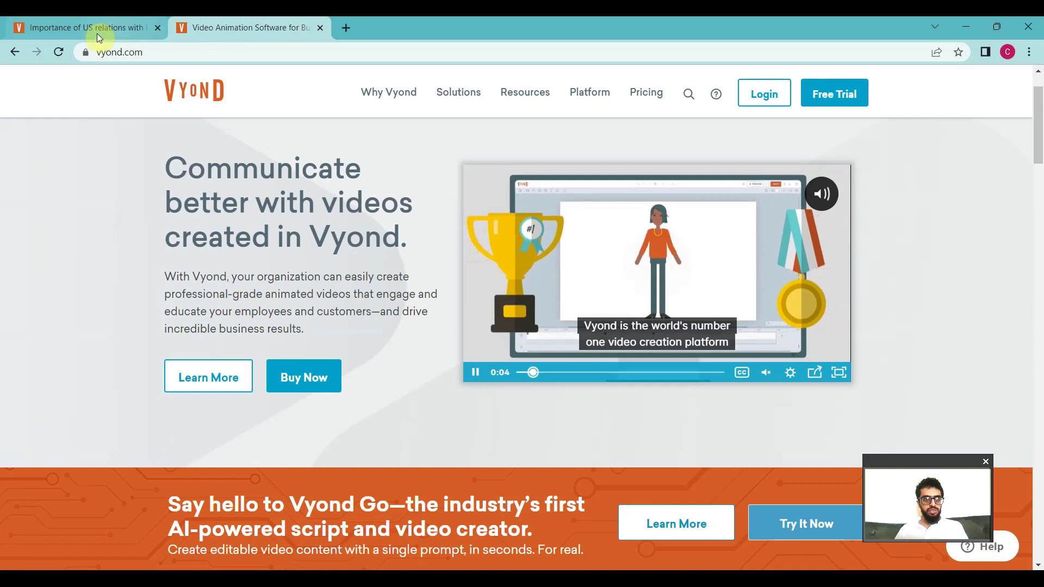
left_click_drag(242, 384, 139, 292)
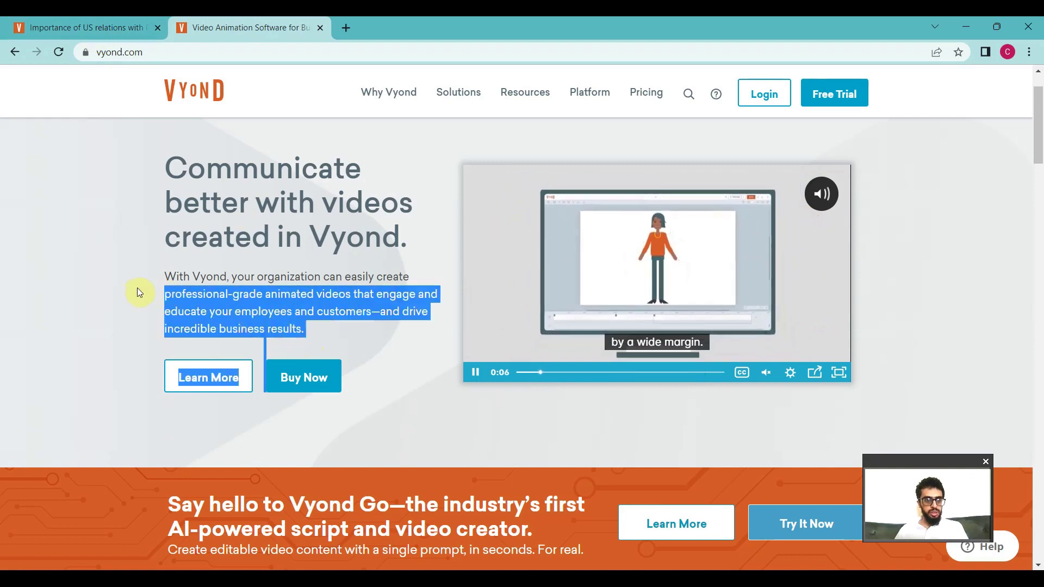
left_click(341, 345)
left_click_drag(307, 332, 167, 275)
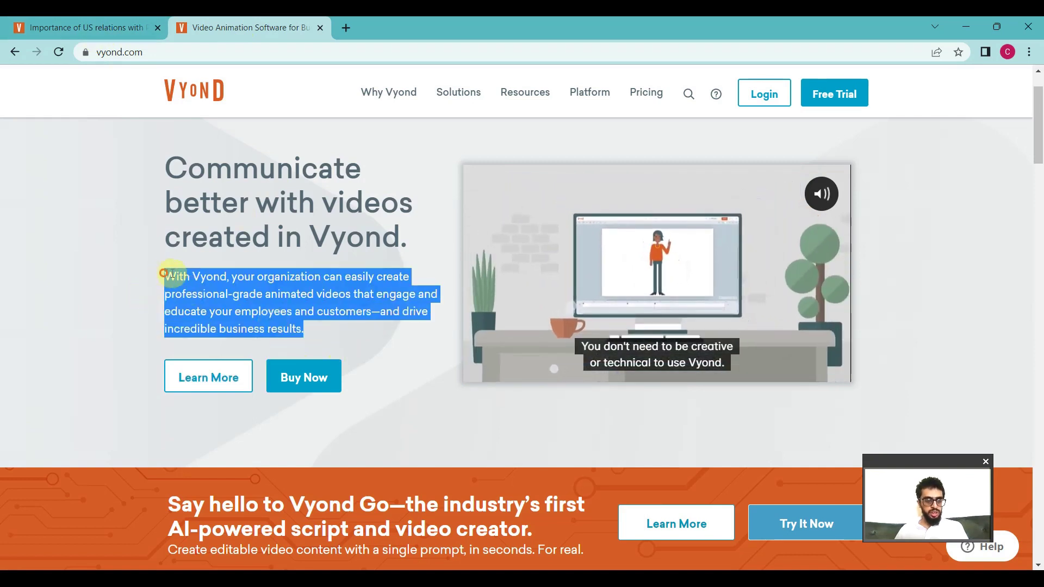
right_click(168, 275)
left_click(202, 286)
left_click(79, 29)
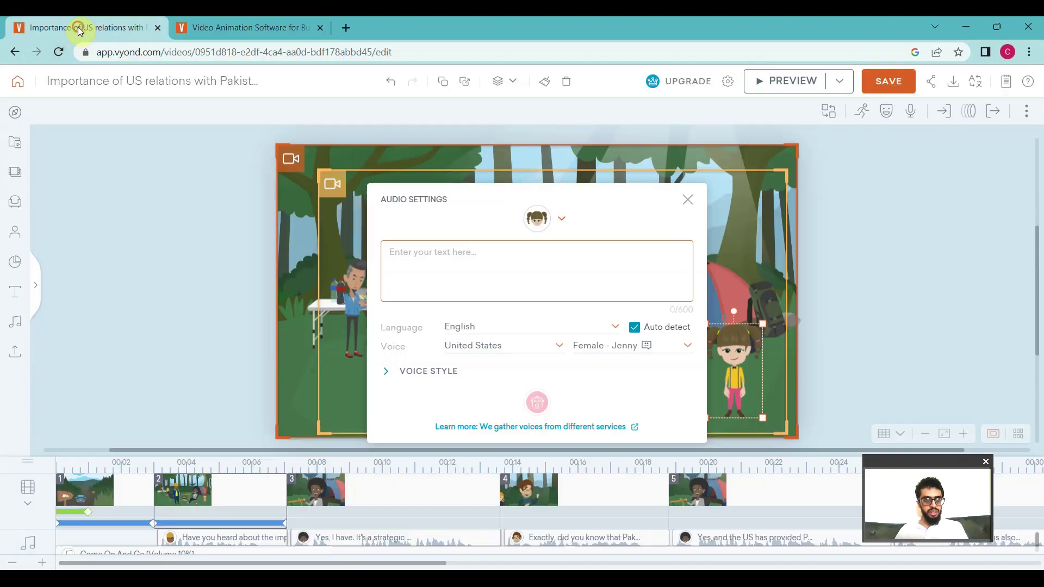
left_click(412, 253)
right_click(412, 252)
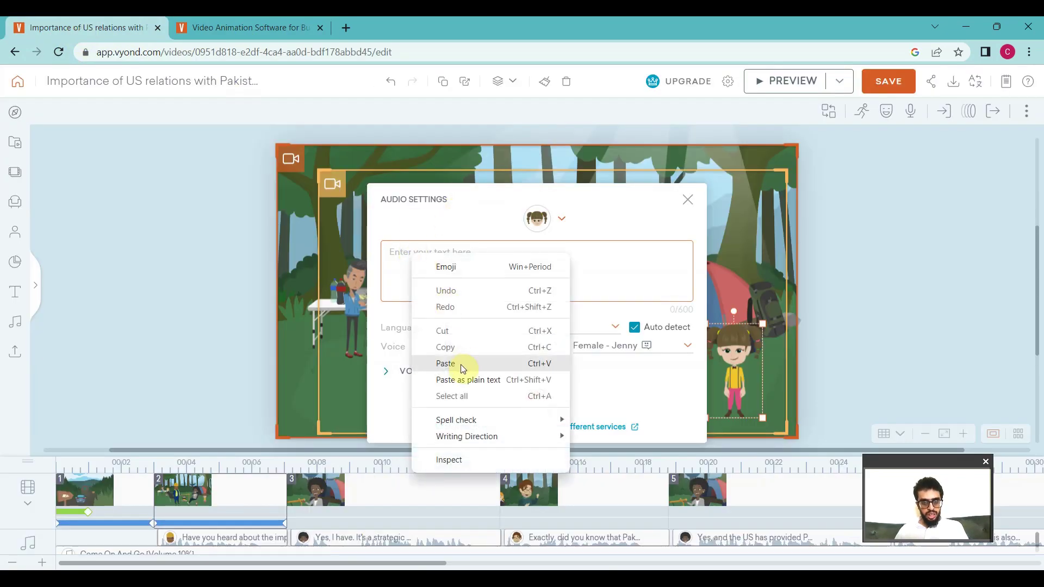
left_click(453, 364)
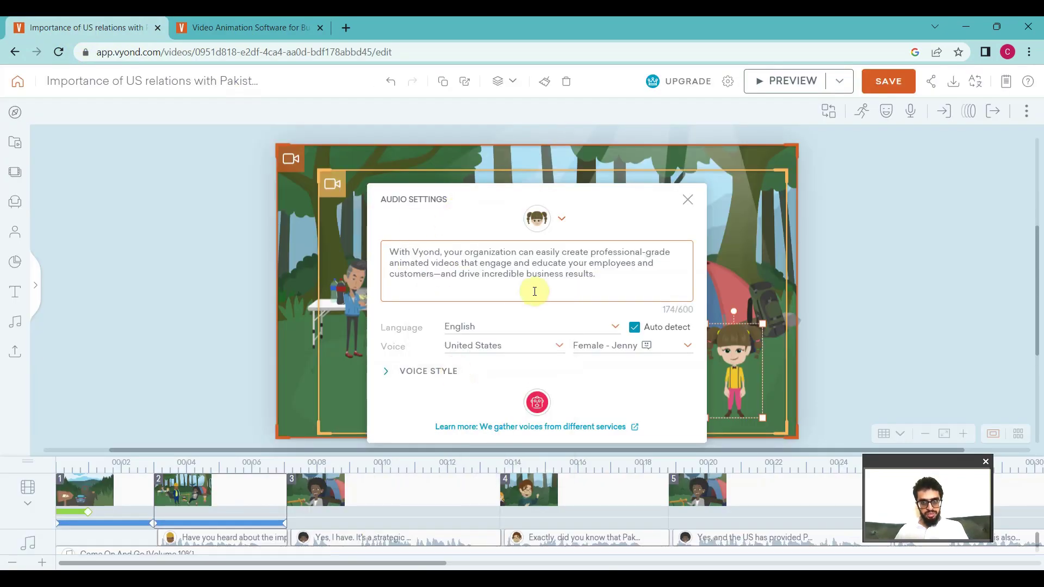
Step: Check the speech language and keep United States as the voice country
left_click(594, 332)
scroll(523, 452, "up", 5)
scroll(522, 451, "down", 10)
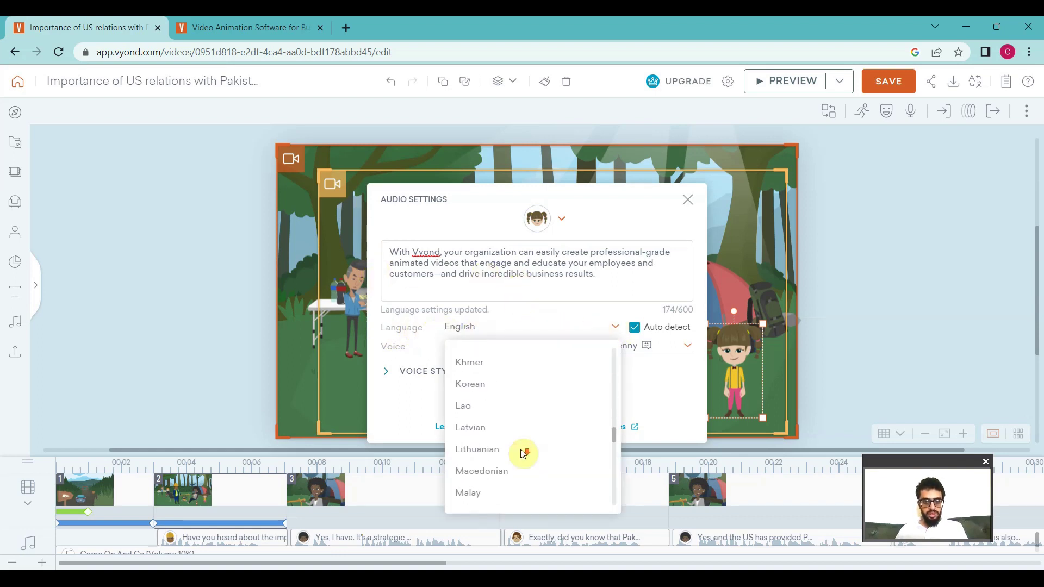
left_click(683, 425)
left_click(503, 346)
scroll(501, 440, "down", 3)
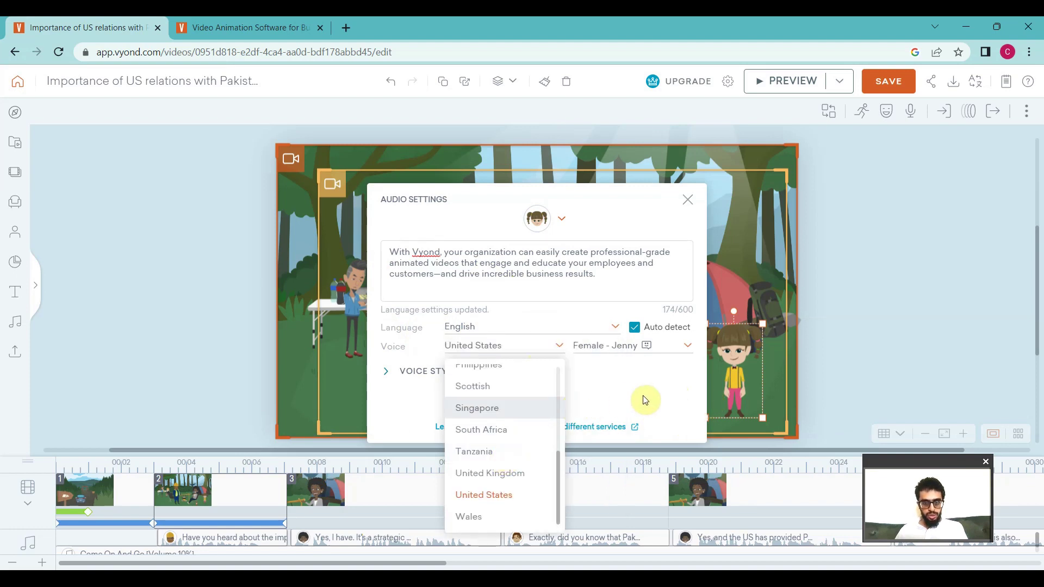
left_click(661, 386)
Step: Keep the Female - Jenny voice at default tone, speed and pitch, and generate the narration
left_click(688, 347)
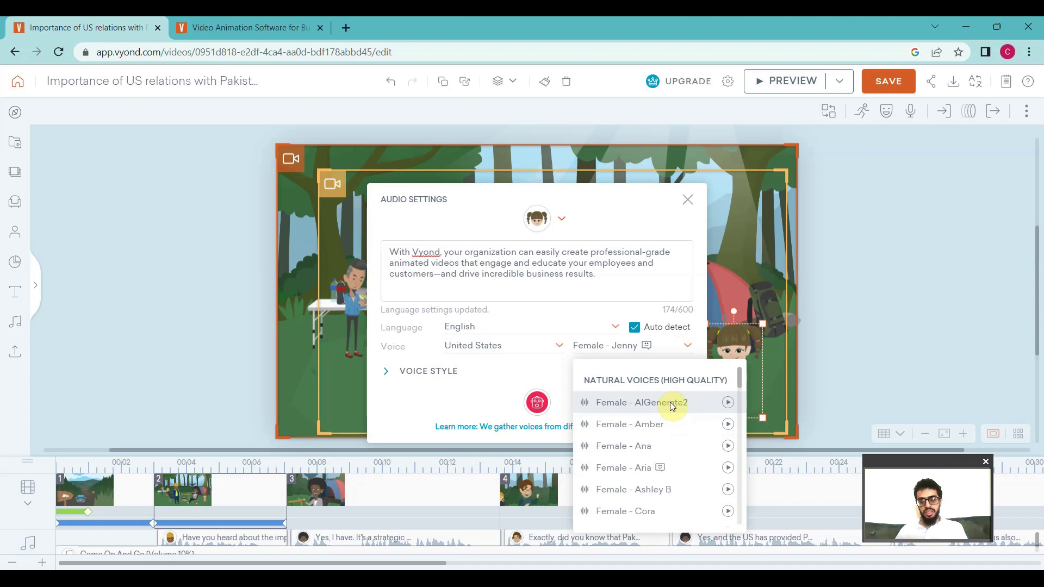
left_click(728, 403)
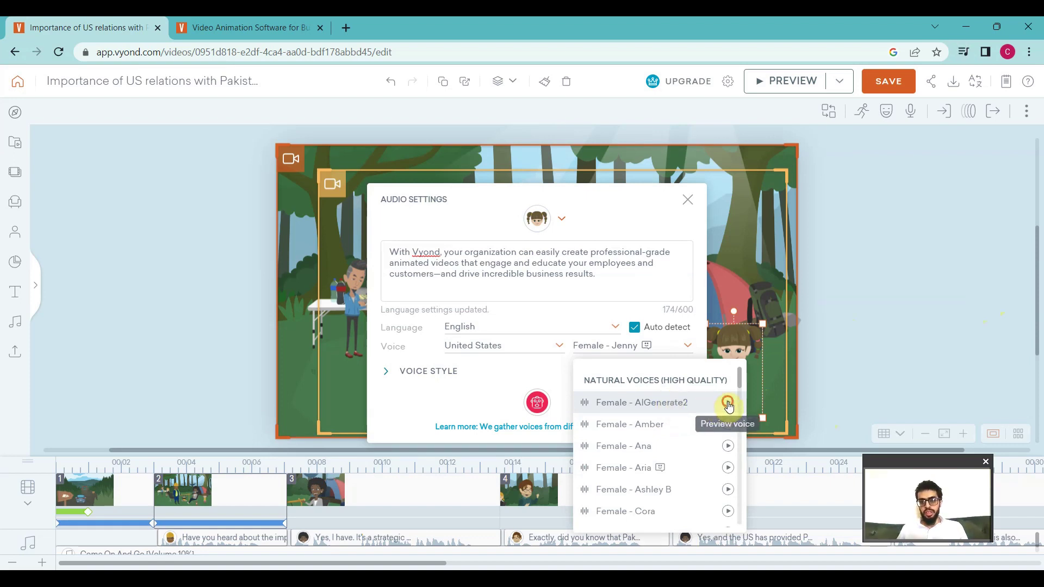
scroll(694, 431, "down", 10)
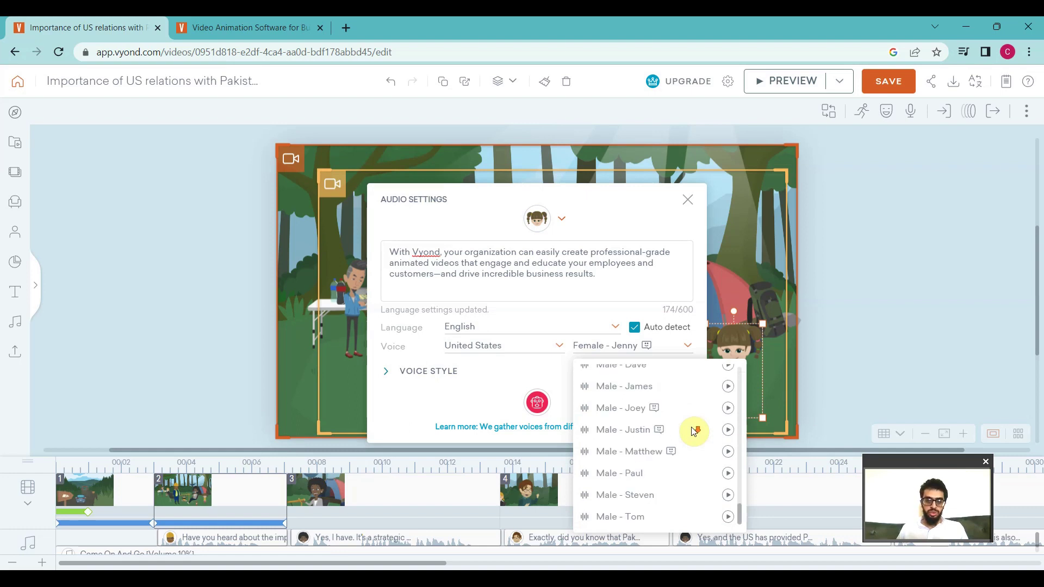
scroll(690, 438, "up", 5)
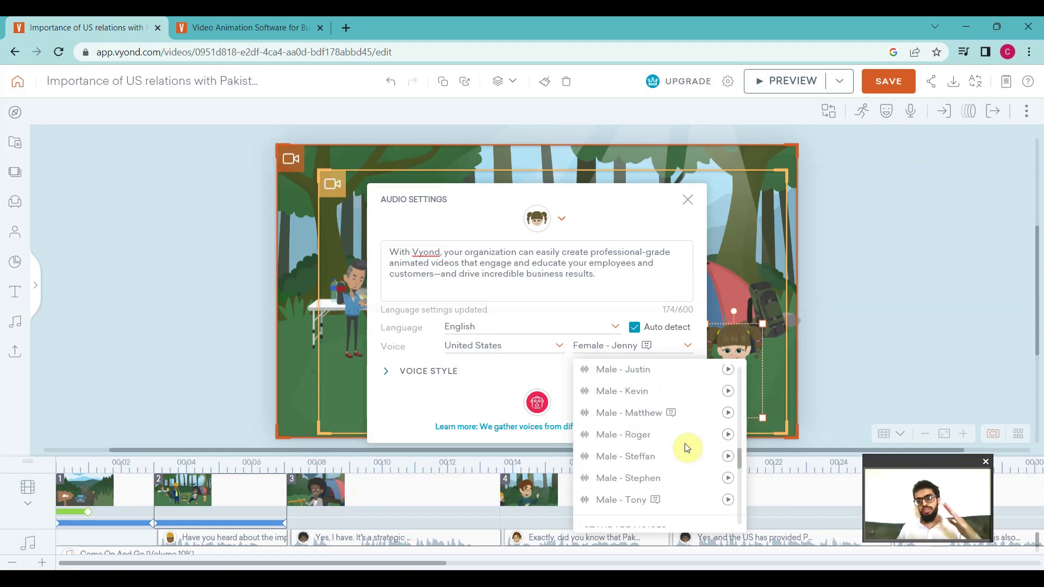
scroll(686, 443, "up", 6)
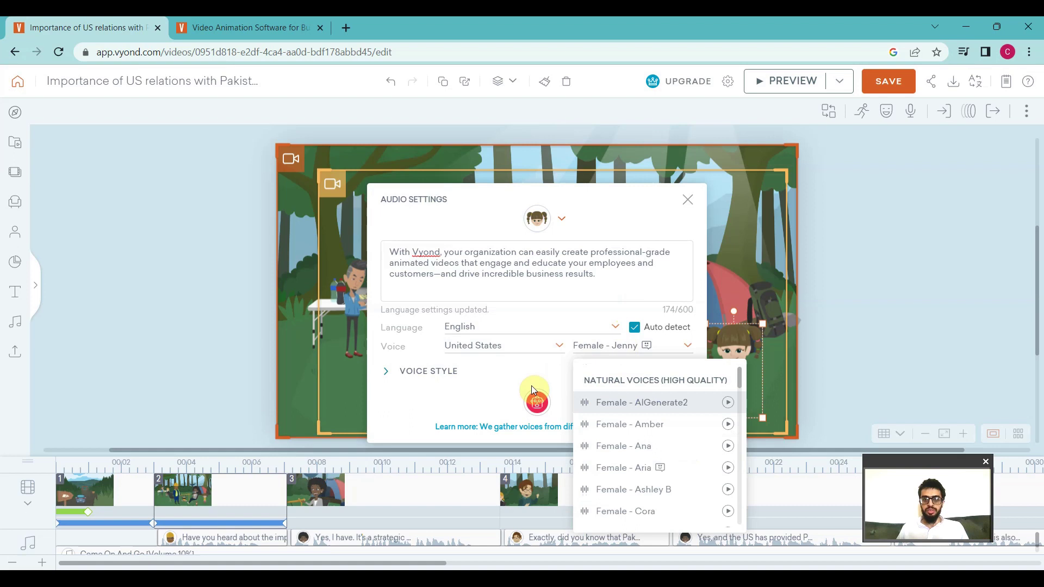
left_click(497, 371)
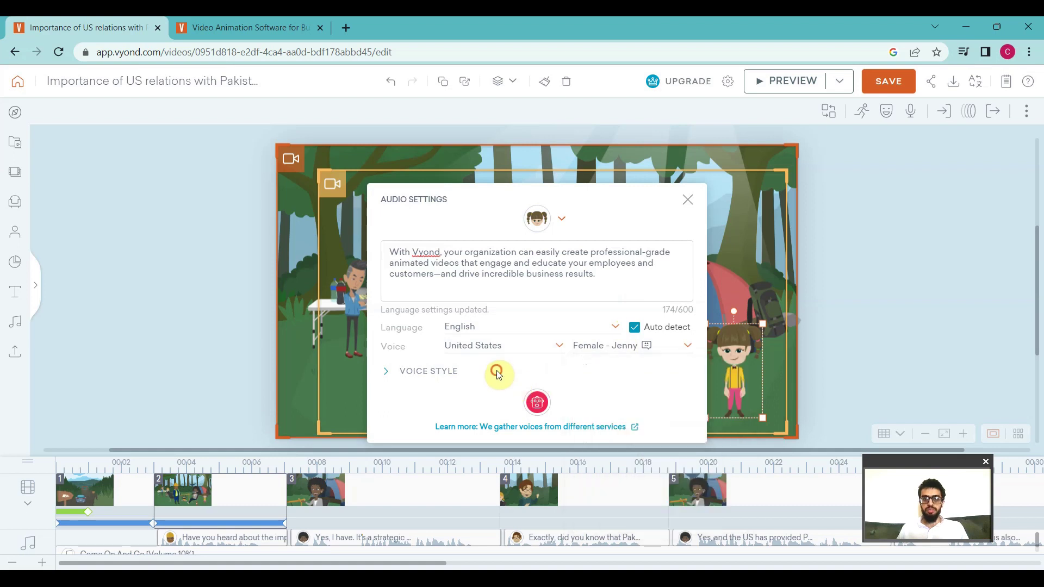
left_click(434, 379)
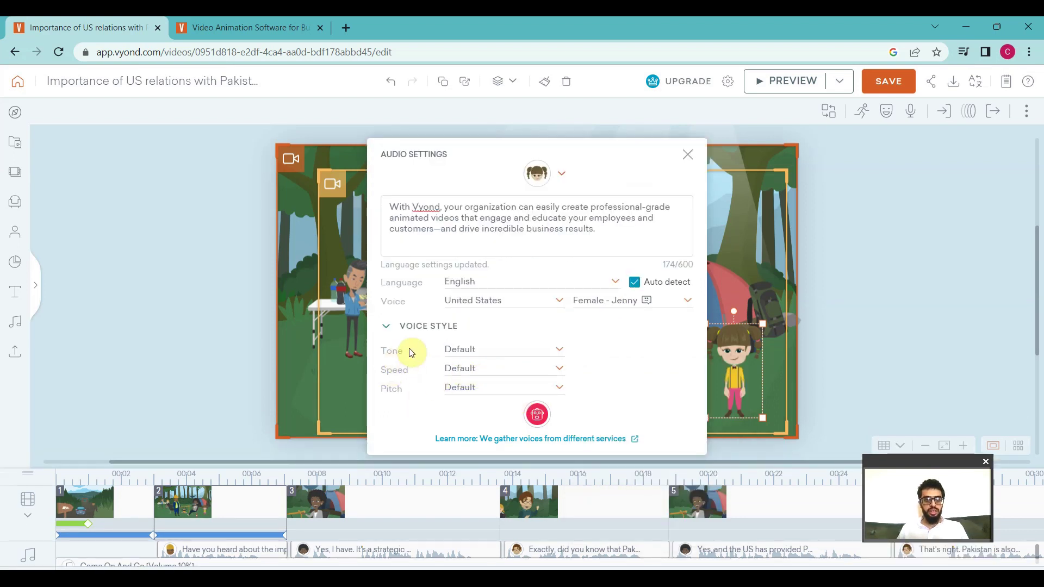
left_click(537, 416)
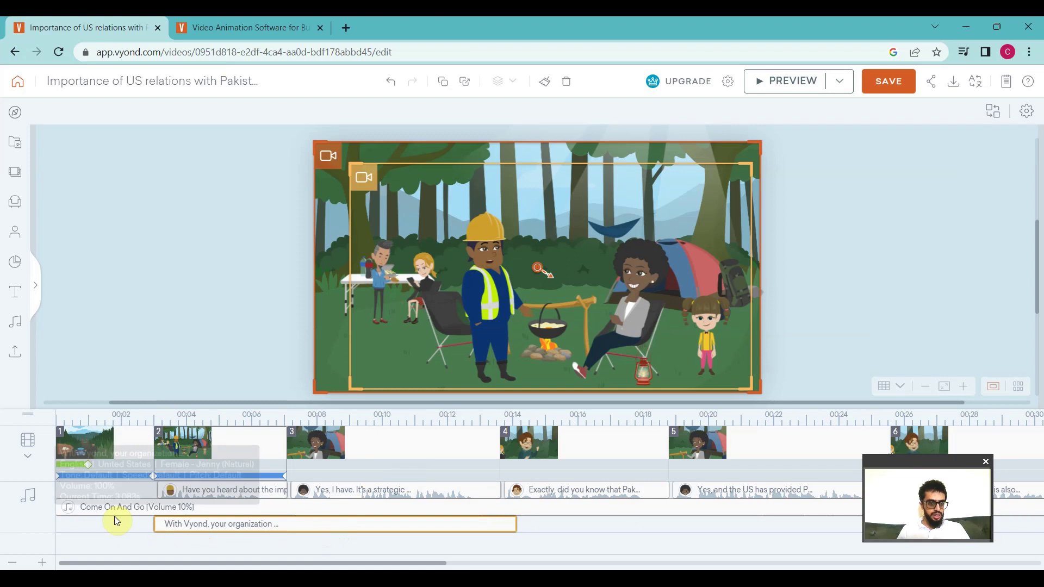
Step: Play the video from 3.375 seconds and select the girl beside the tent
right_click(165, 523)
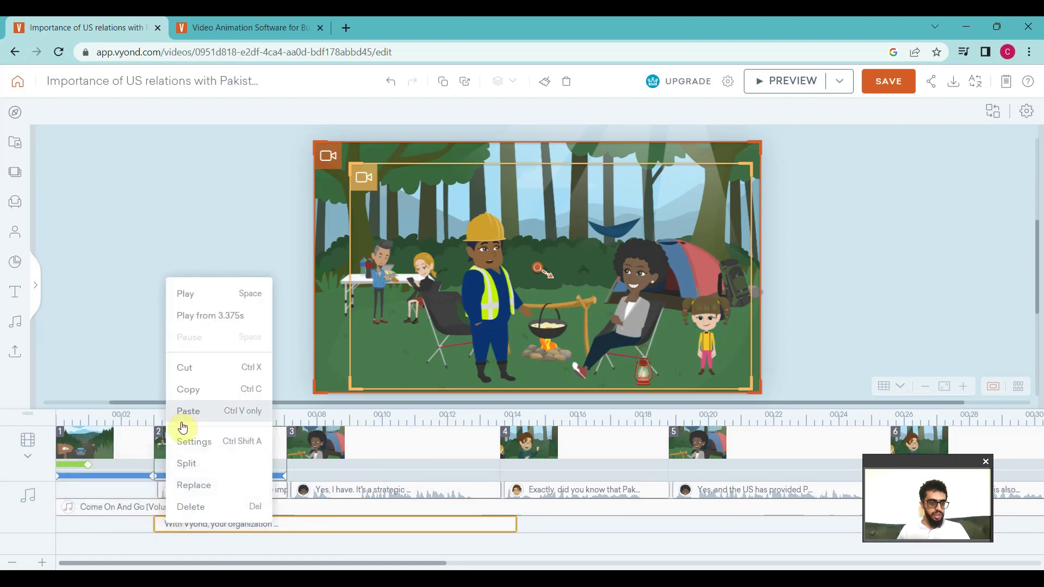
left_click(210, 315)
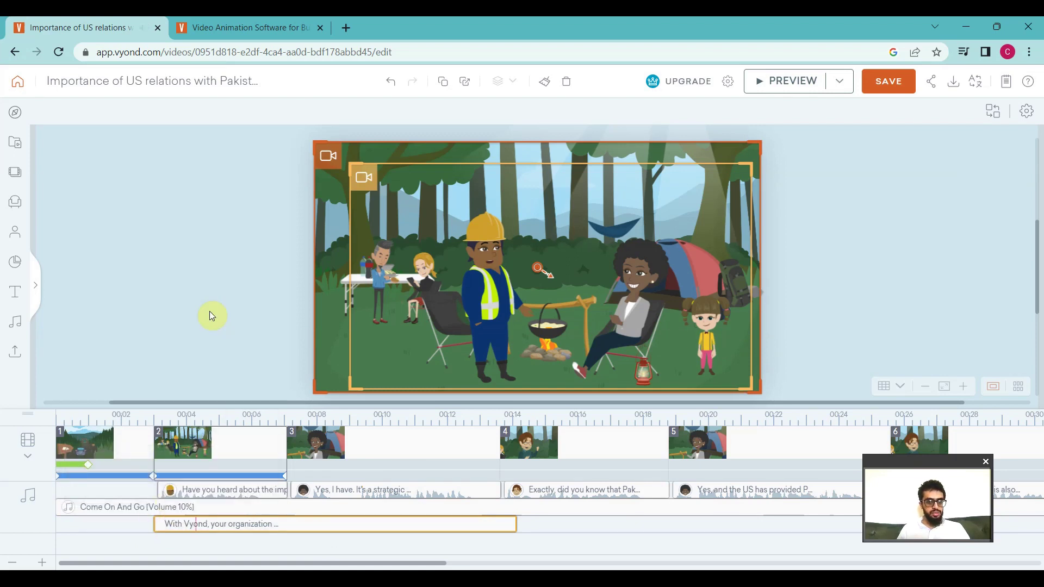
left_click(710, 318)
Step: Replace the girl with the baseball-uniform woman found by searching 'women'
right_click(710, 318)
left_click(722, 536)
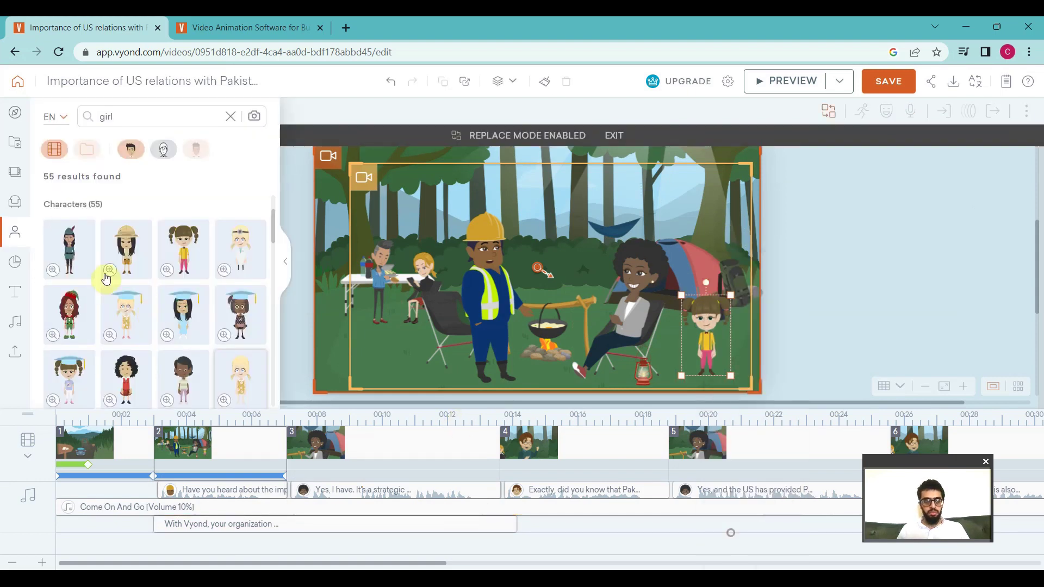
double_click(106, 116)
type("women")
left_click(241, 283)
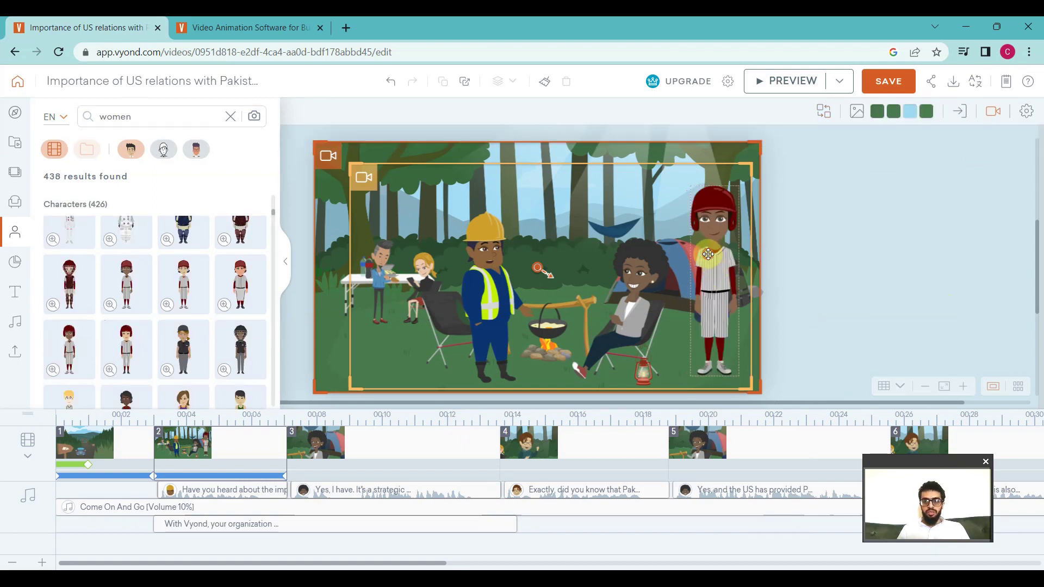
left_click(914, 112)
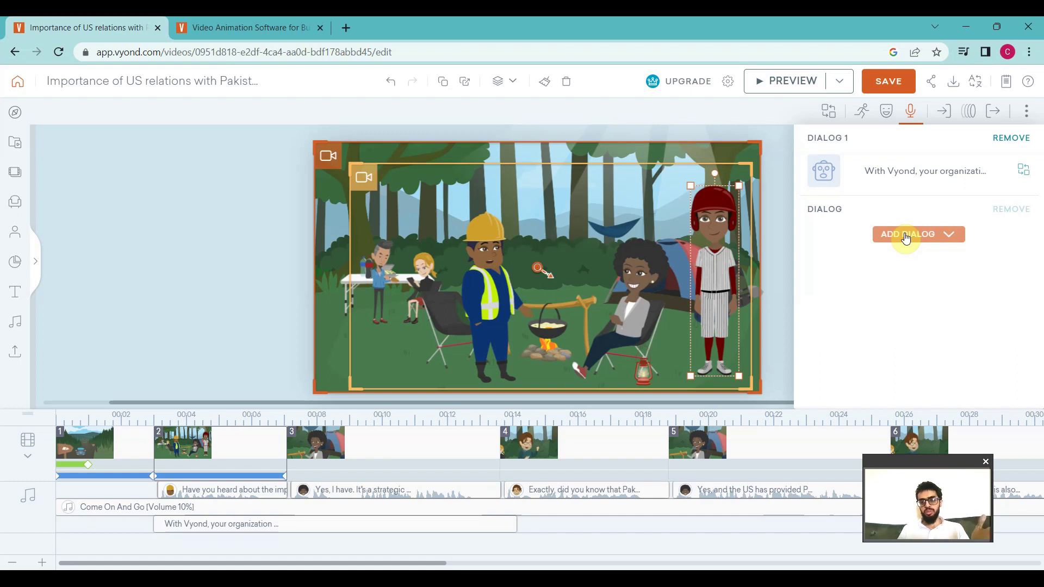
Step: Save the AI Test video and return to Your Videos
left_click(787, 267)
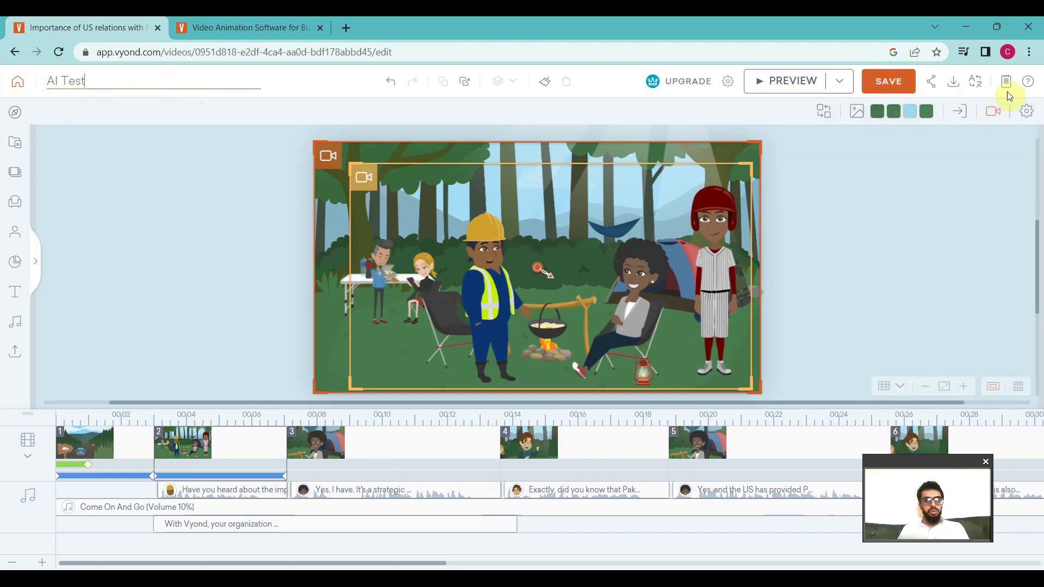
left_click(883, 87)
left_click(20, 85)
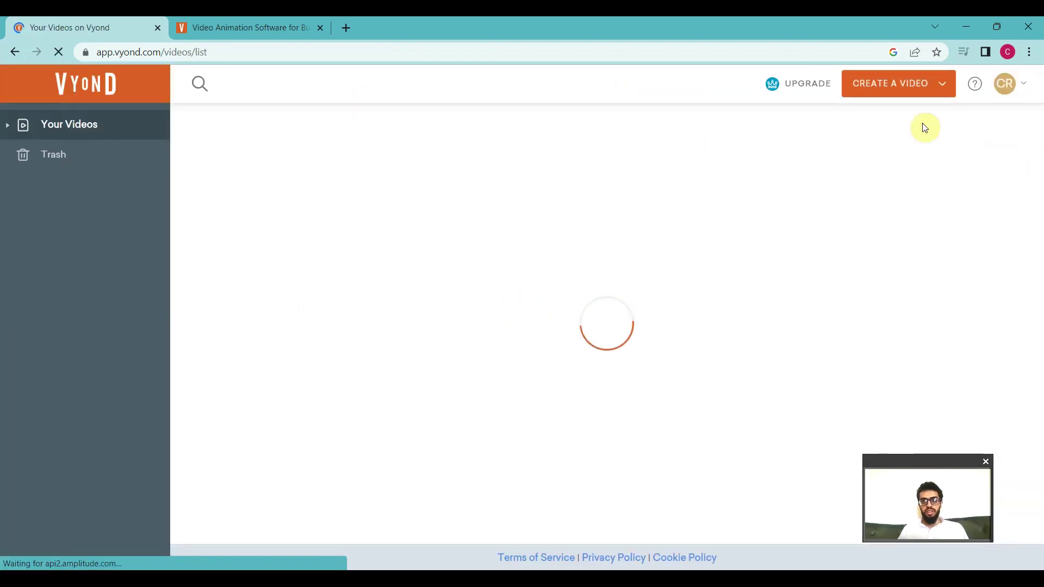
Step: Browse templates filtered to Whiteboard and preview the Warehouse scenes template
left_click(939, 86)
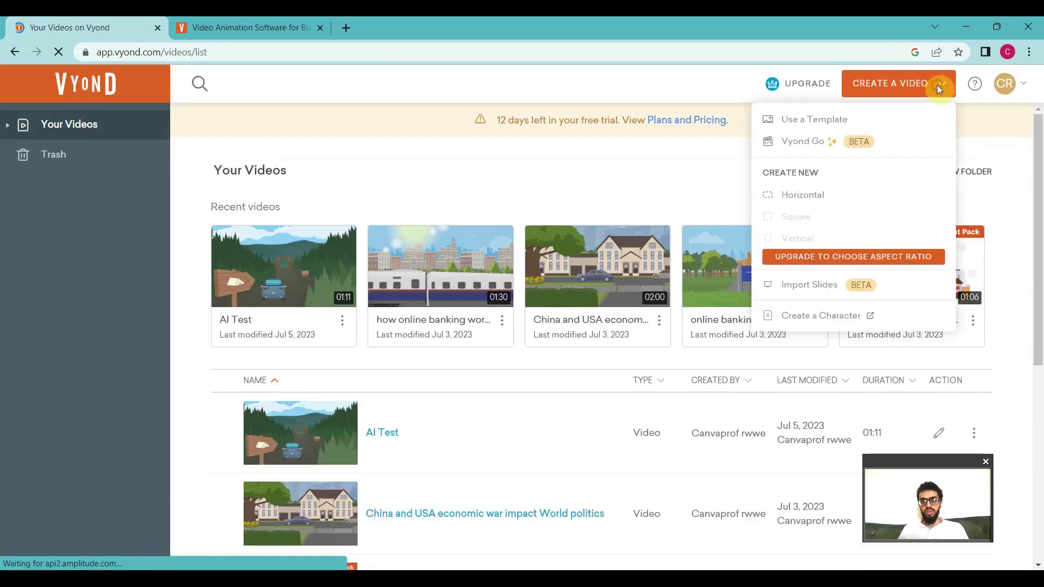
left_click(833, 122)
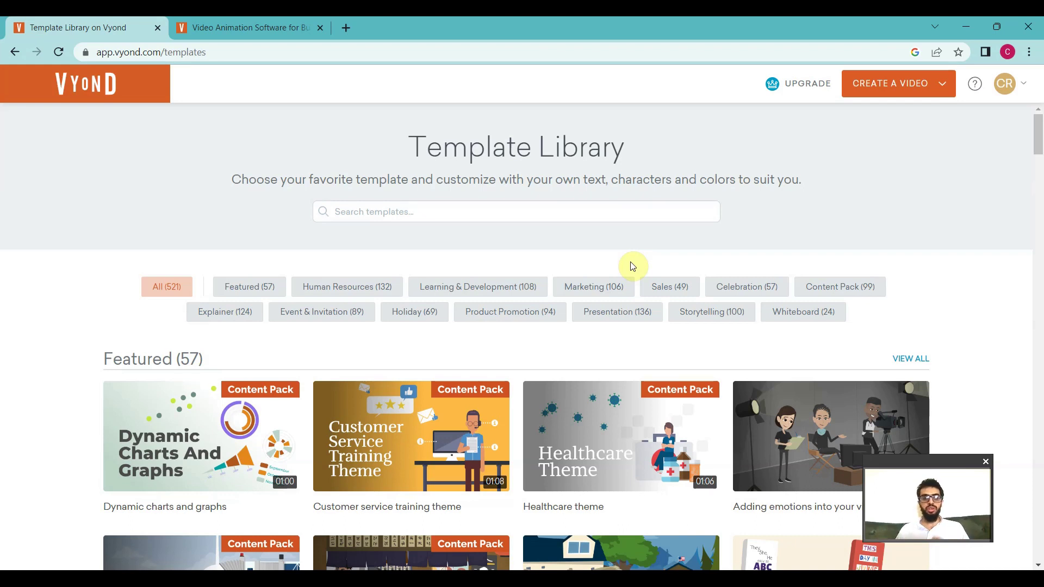
scroll(649, 228, "down", 5)
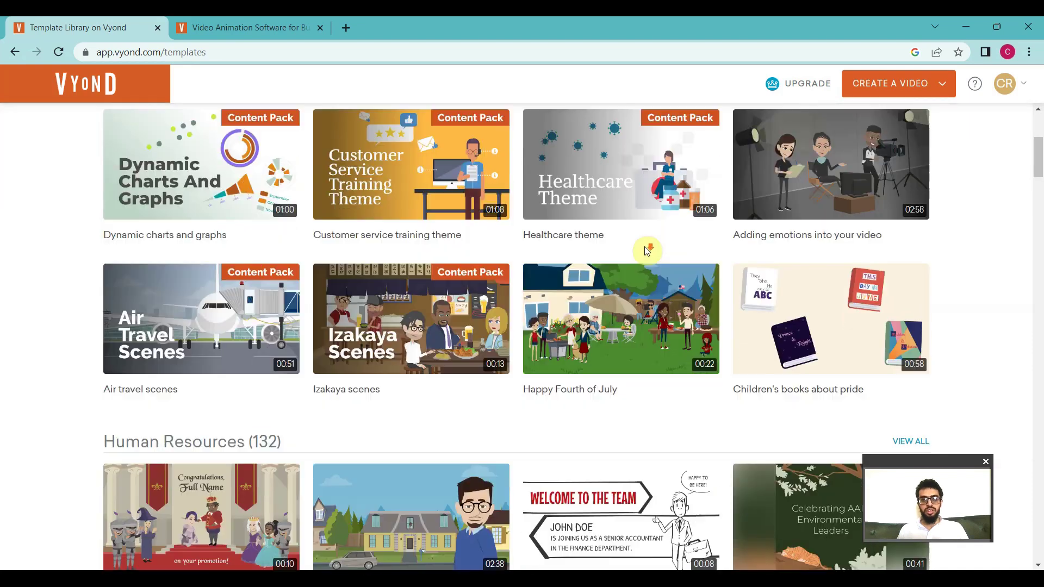
scroll(649, 248, "up", 5)
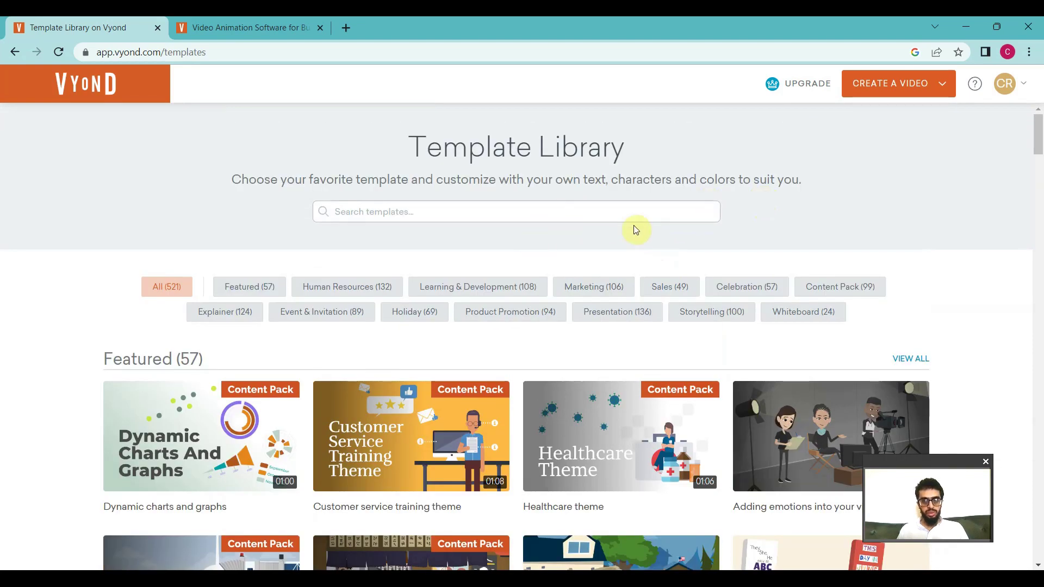
left_click(791, 317)
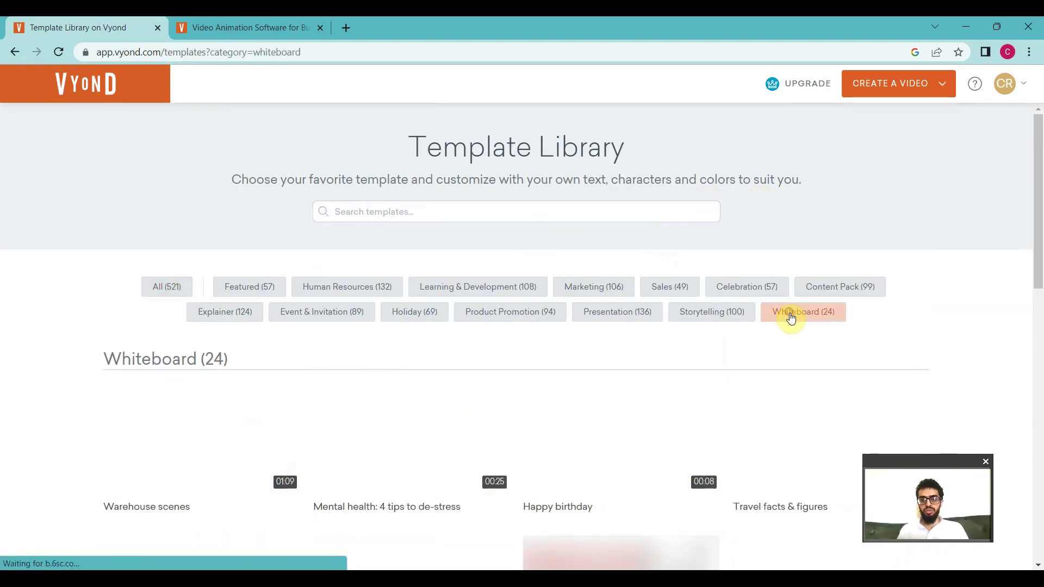
scroll(620, 300, "down", 4)
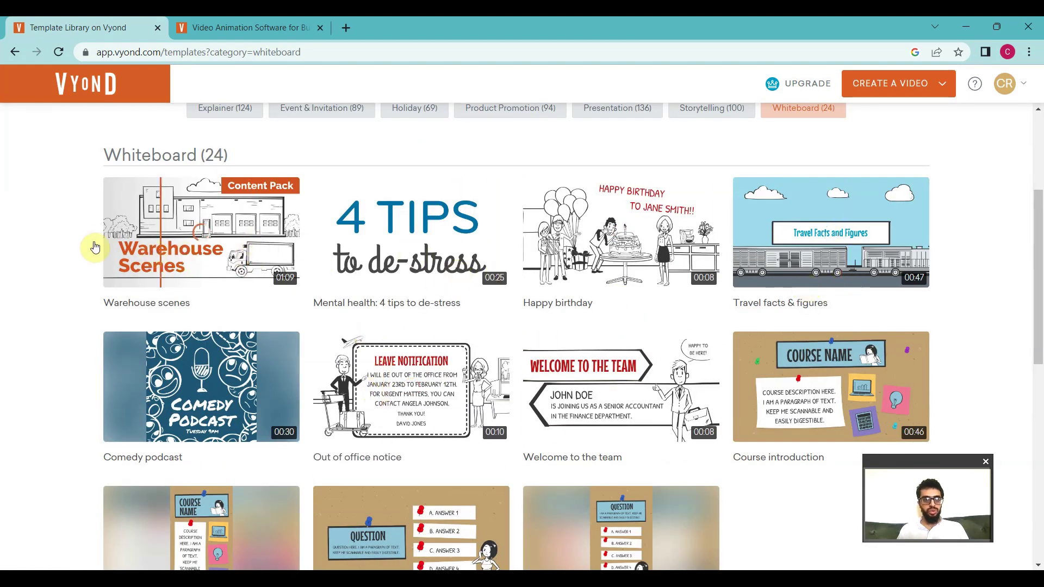
left_click(166, 237)
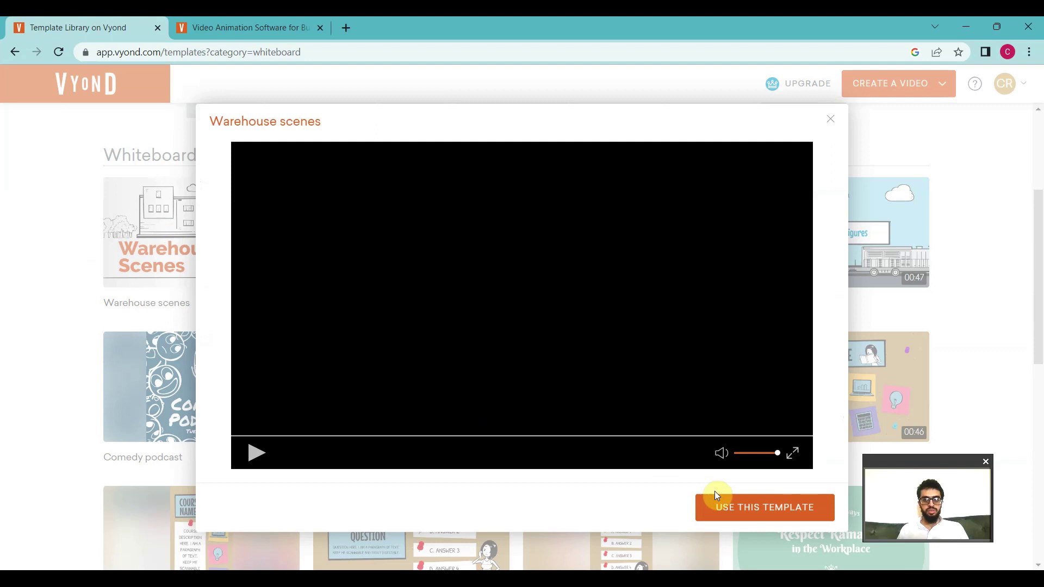
Step: Start a video from the Warehouse scenes template and browse the Training and Office scenes
left_click(739, 507)
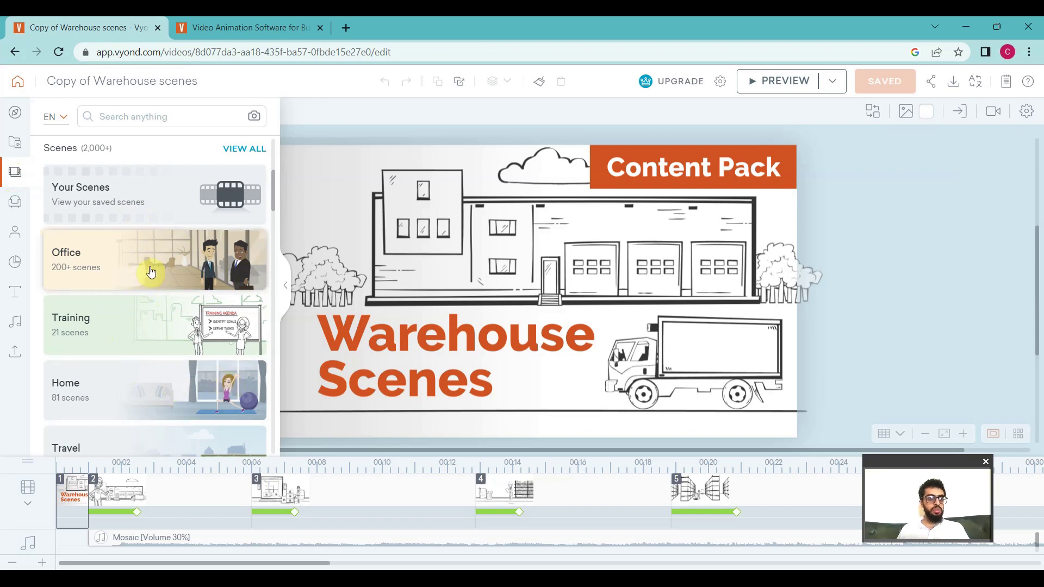
left_click(139, 315)
scroll(156, 359, "down", 10)
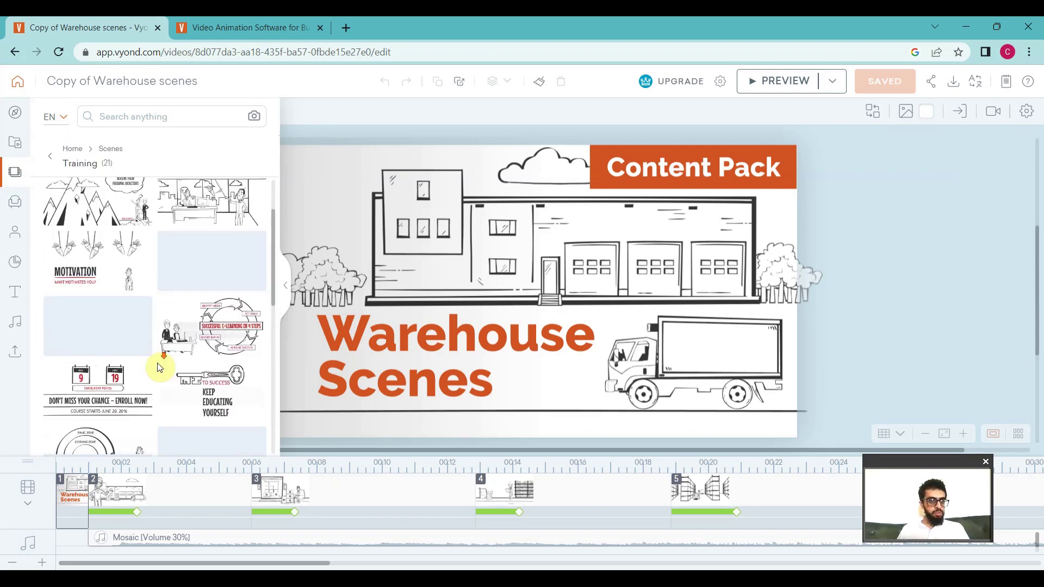
scroll(167, 338, "up", 5)
left_click(50, 156)
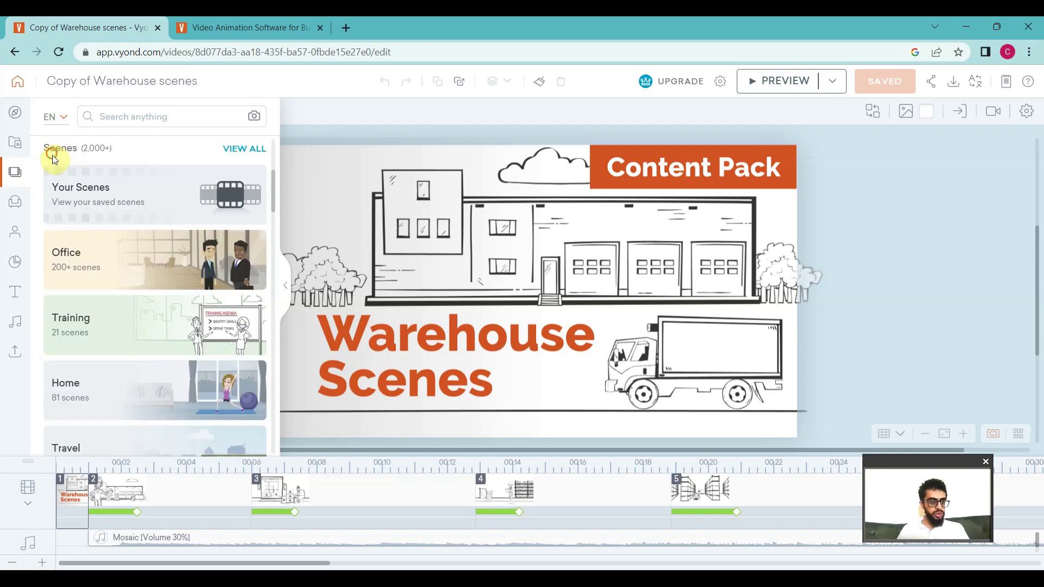
left_click(152, 249)
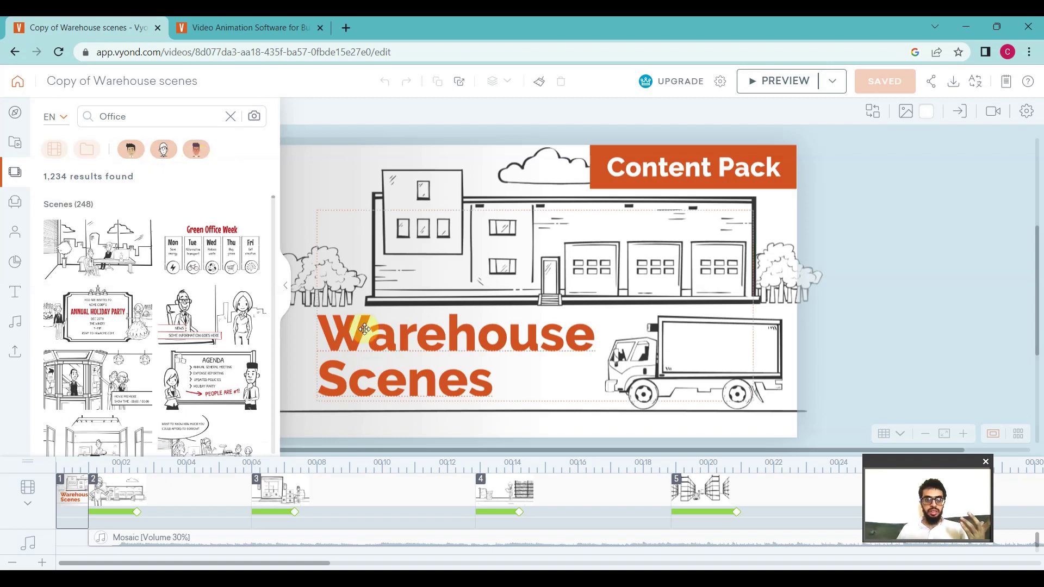
left_click(774, 352)
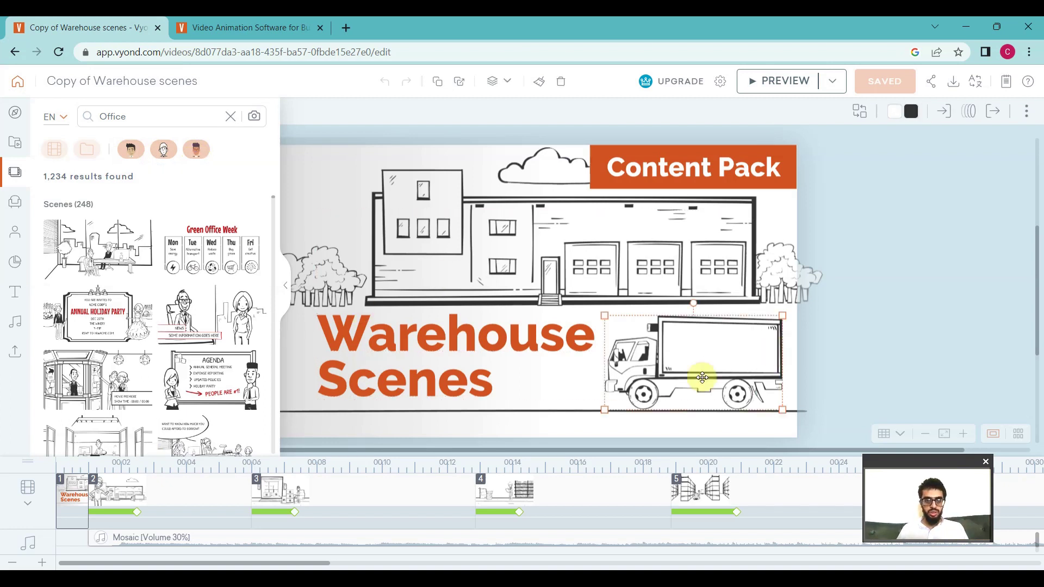
Step: Filter Office characters to the colour business style and copy one for editing
left_click(25, 231)
left_click(132, 152)
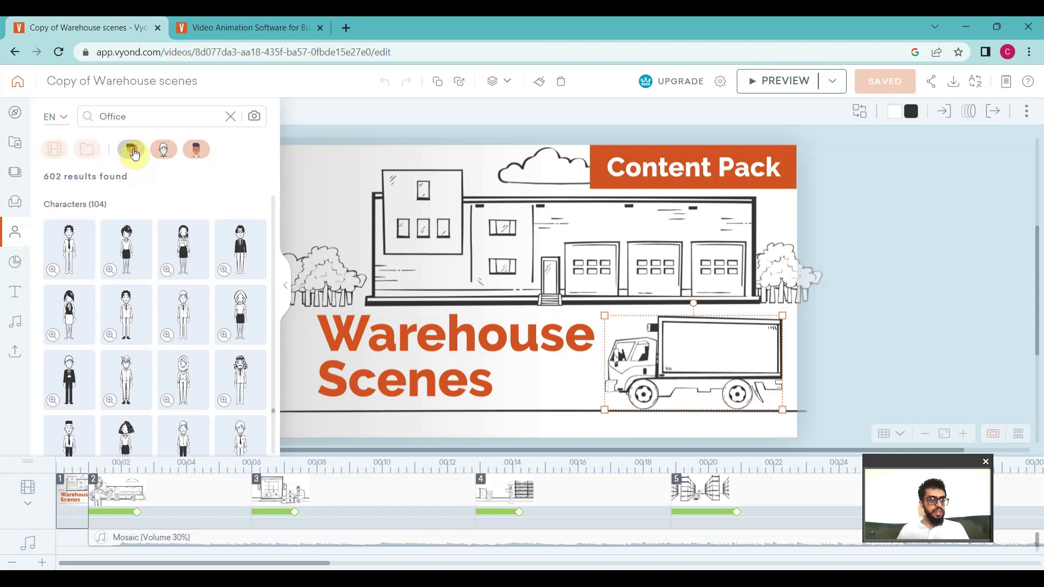
left_click(163, 149)
left_click(196, 150)
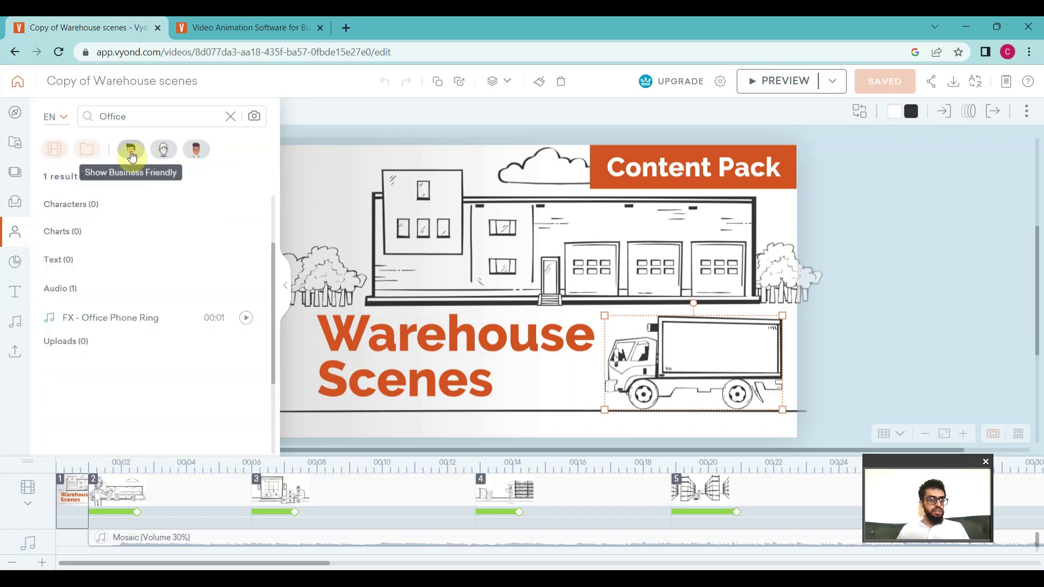
left_click(130, 154)
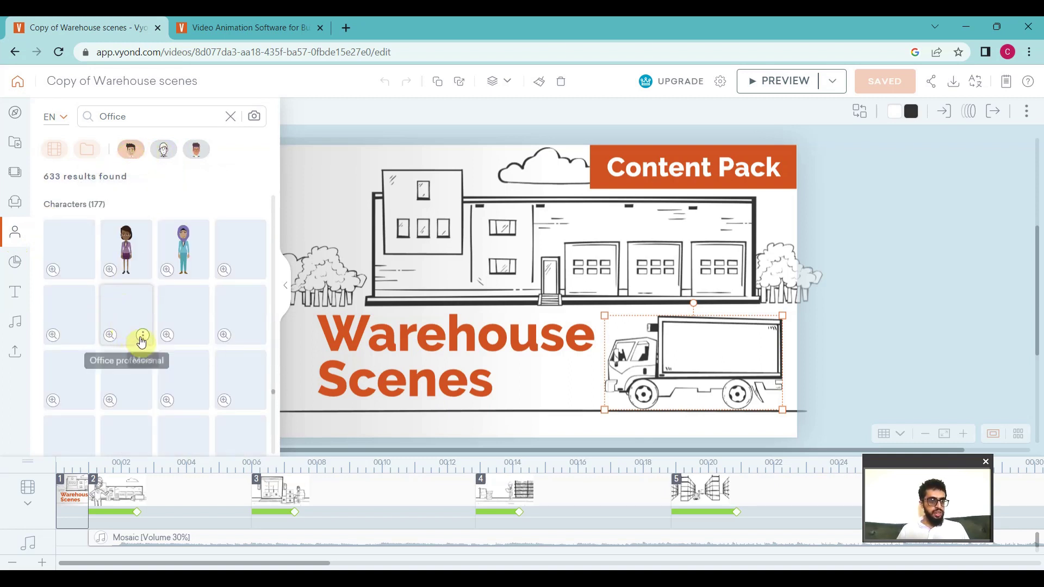
left_click(143, 338)
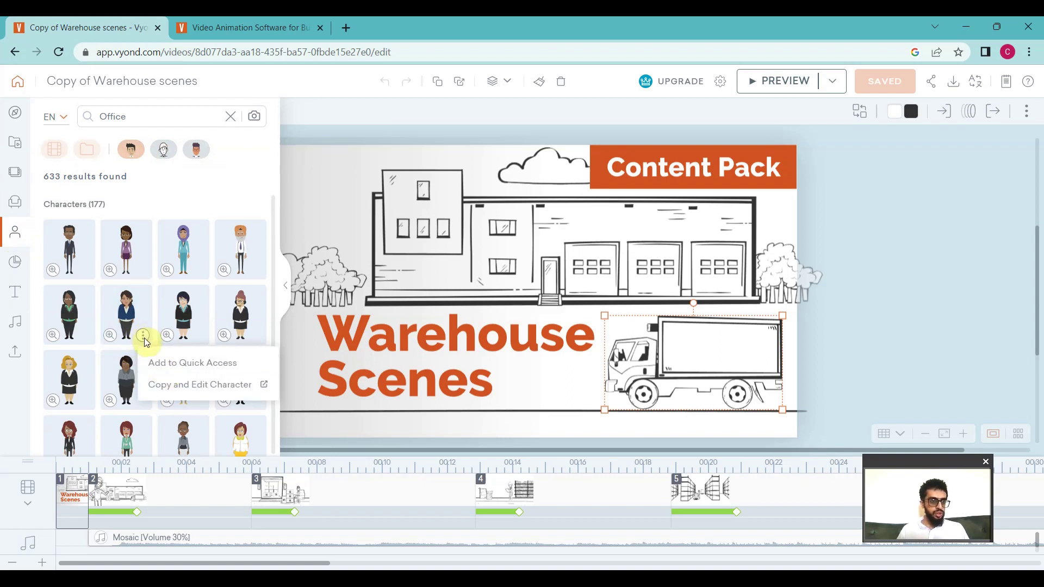
left_click(220, 387)
left_click(598, 359)
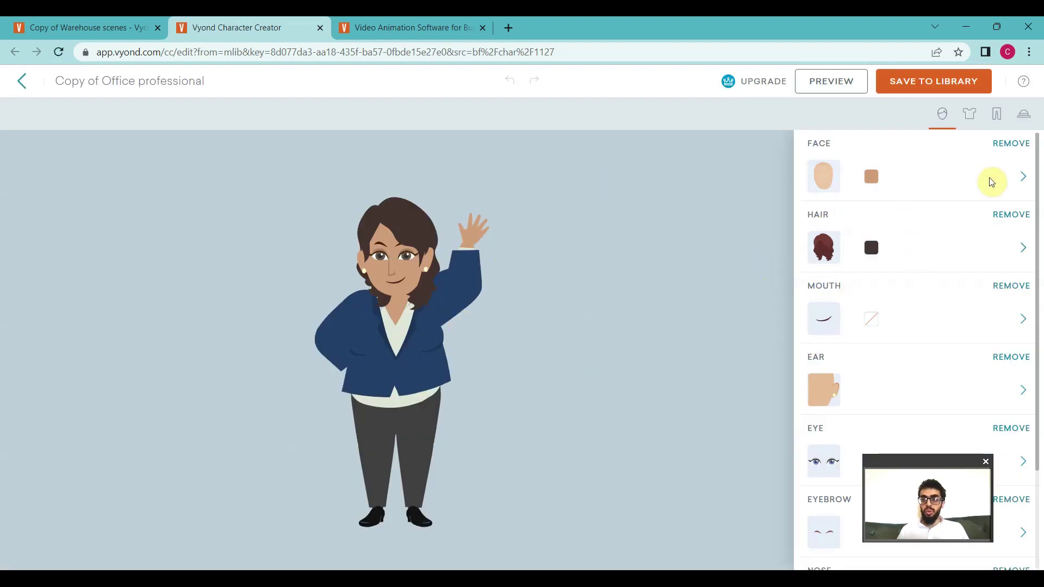
Step: Give the character the grey-bearded face and closed, dash-shaped eyes
left_click(1021, 177)
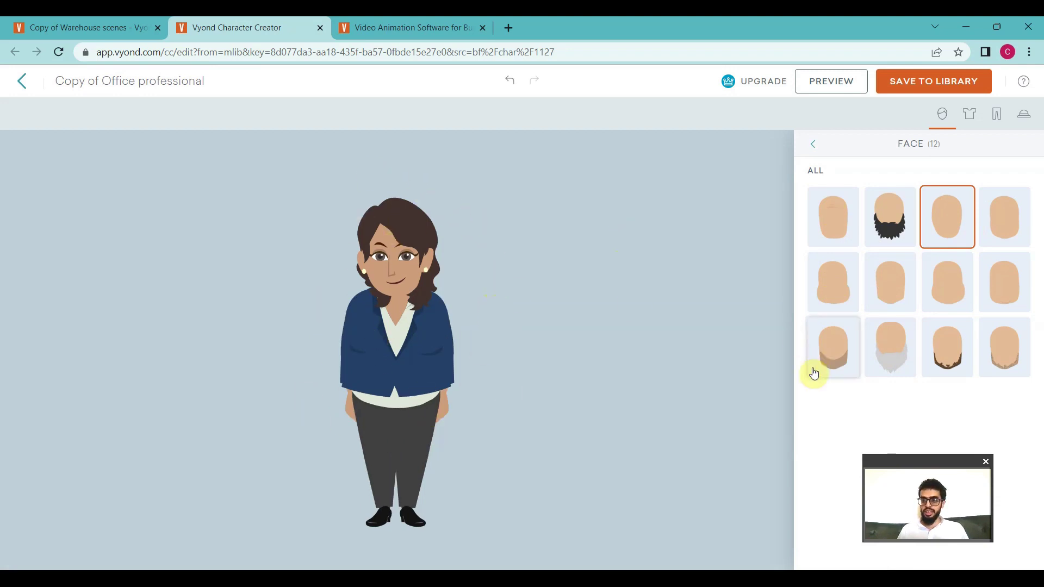
left_click(900, 348)
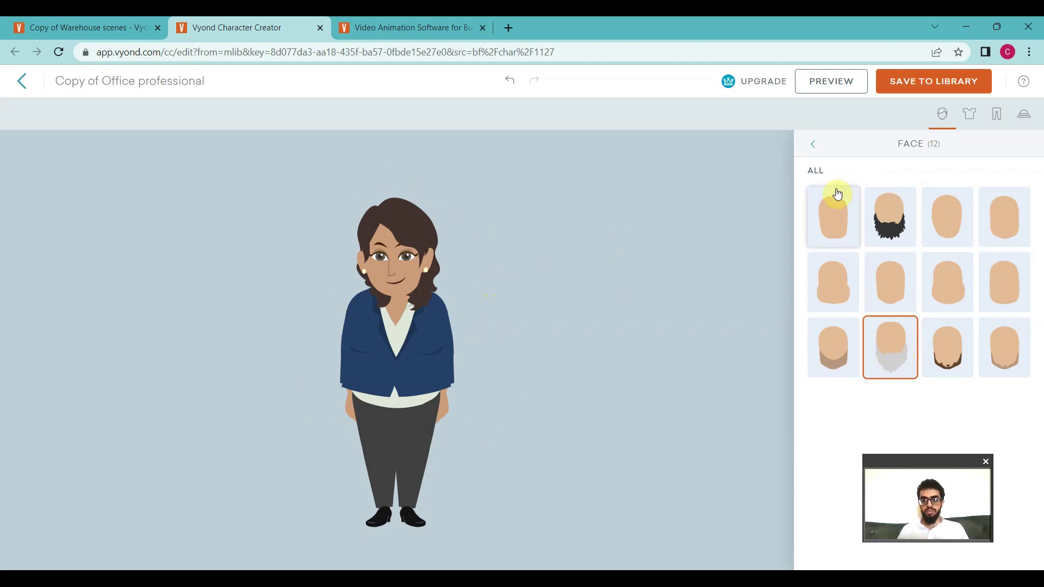
left_click(814, 145)
scroll(875, 326, "down", 3)
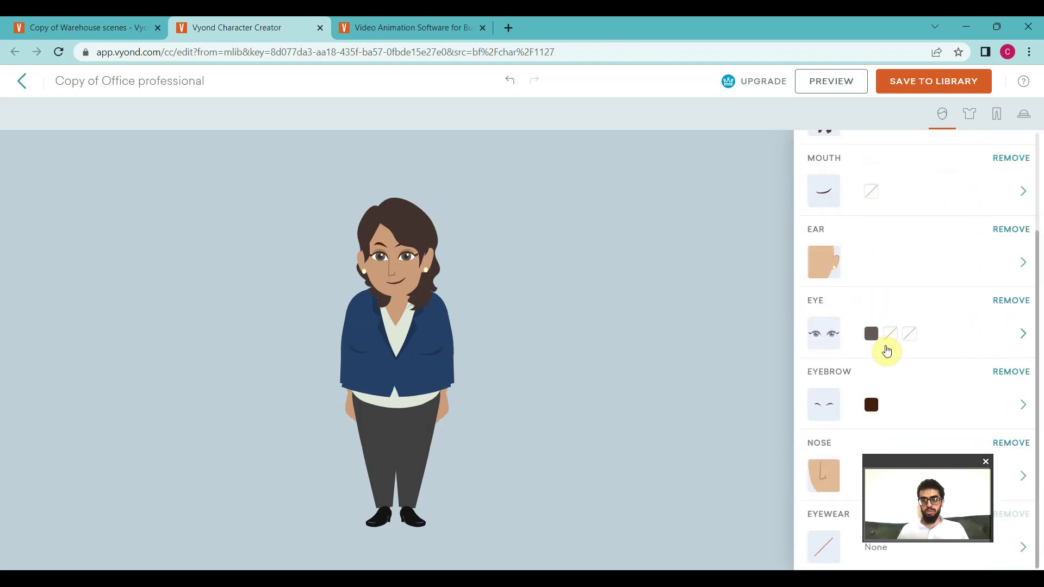
left_click(818, 341)
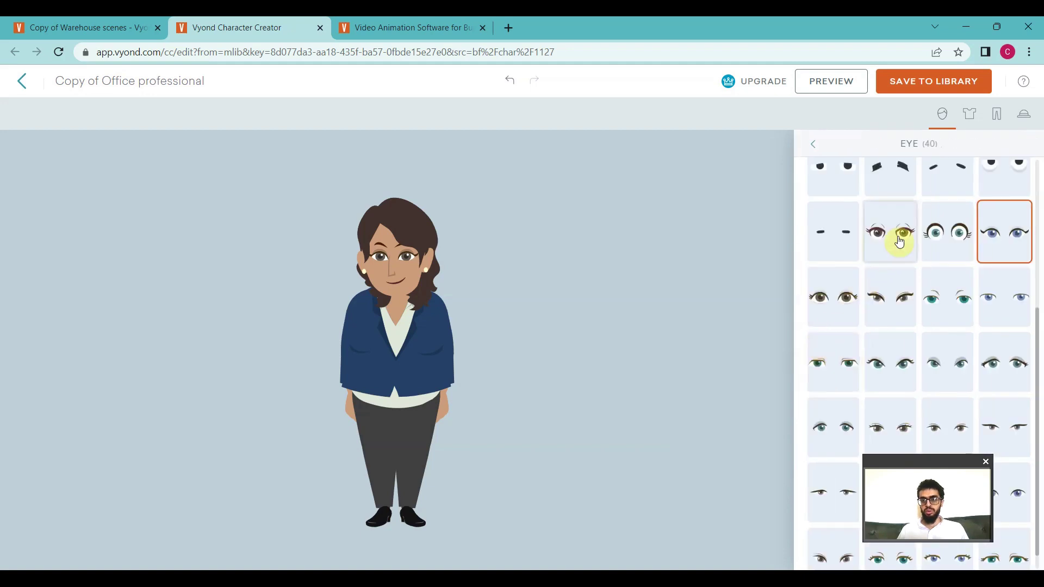
left_click(846, 250)
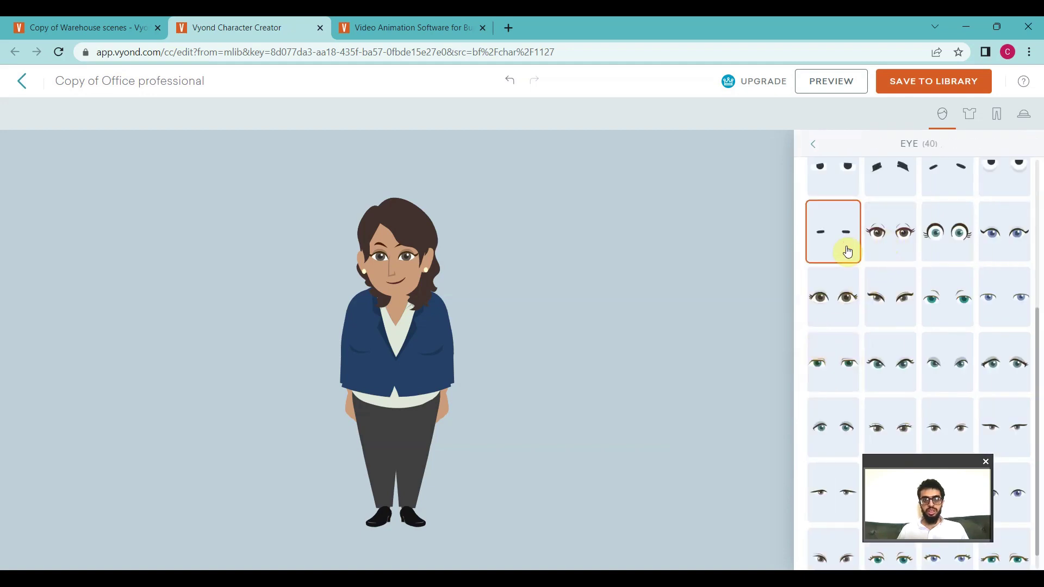
left_click(814, 144)
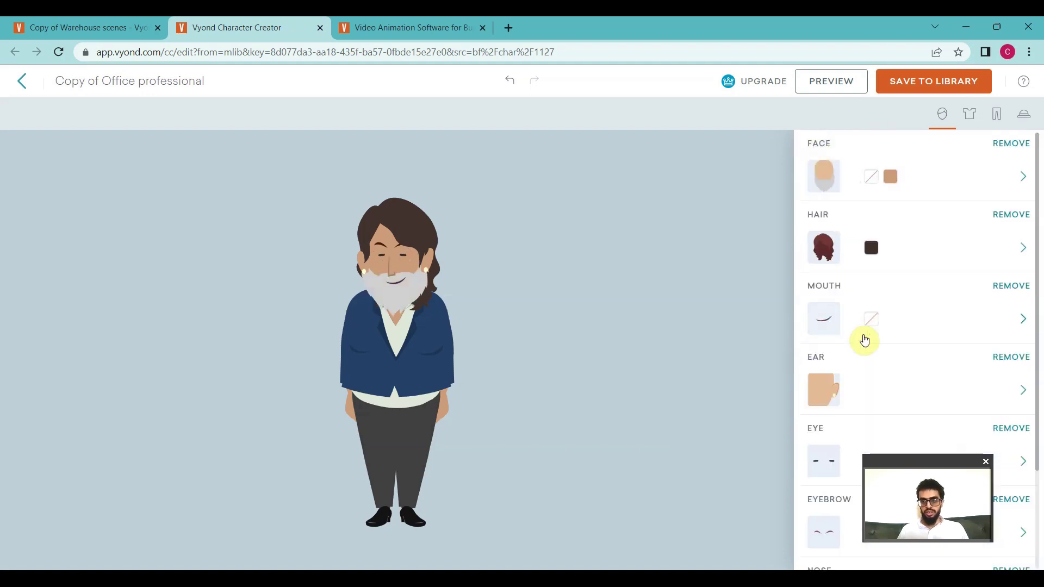
Step: Add wolf ears as the character's first accessory
left_click(968, 115)
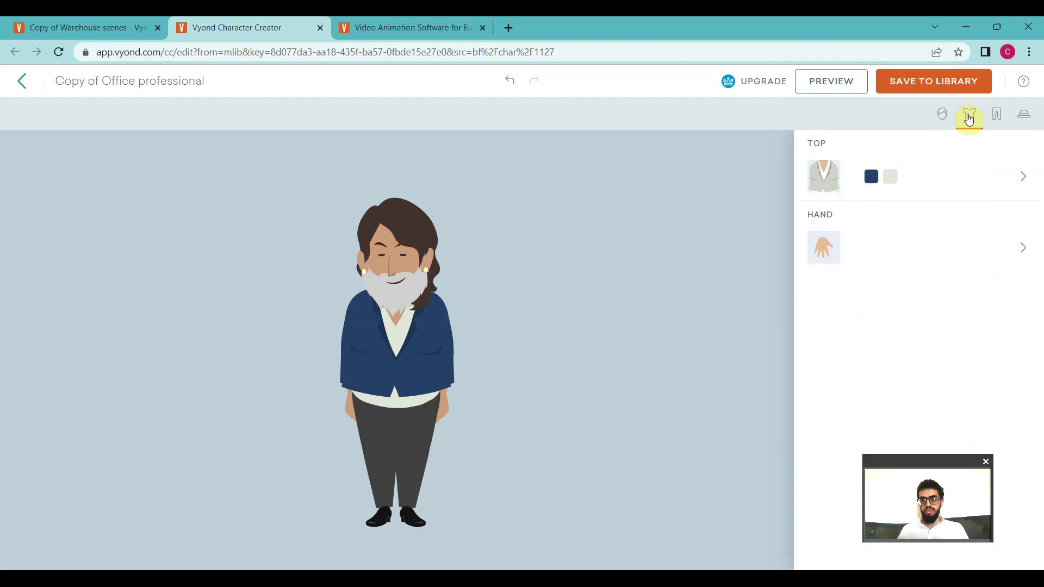
left_click(1000, 116)
left_click(1021, 115)
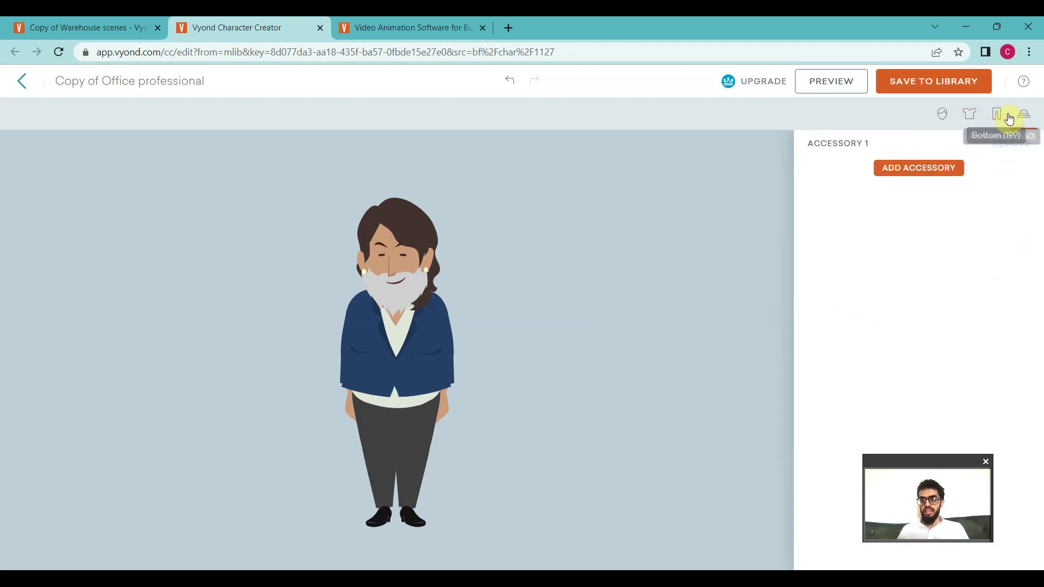
left_click(939, 174)
scroll(911, 307, "down", 2)
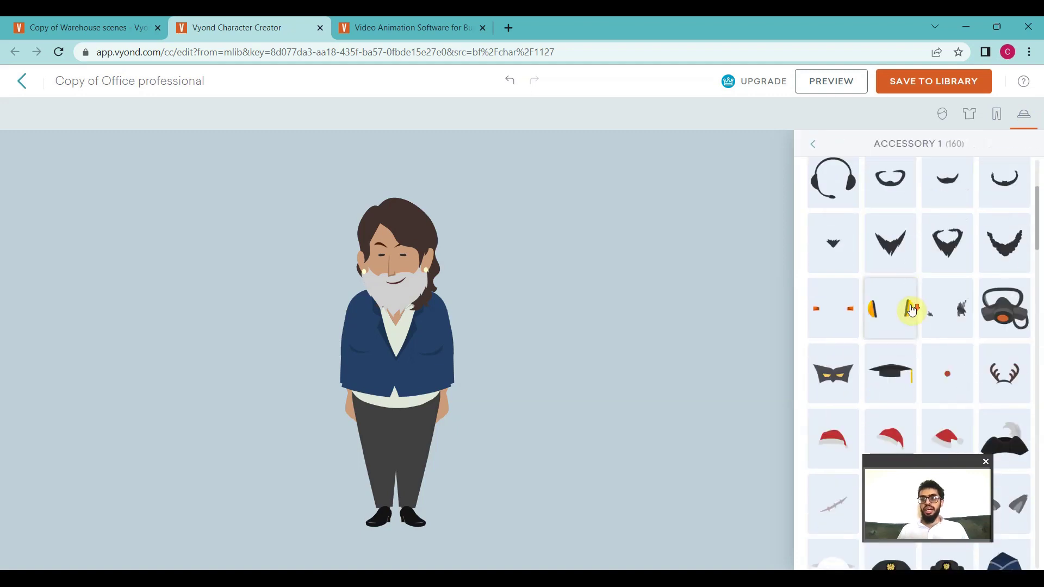
scroll(901, 315, "down", 2)
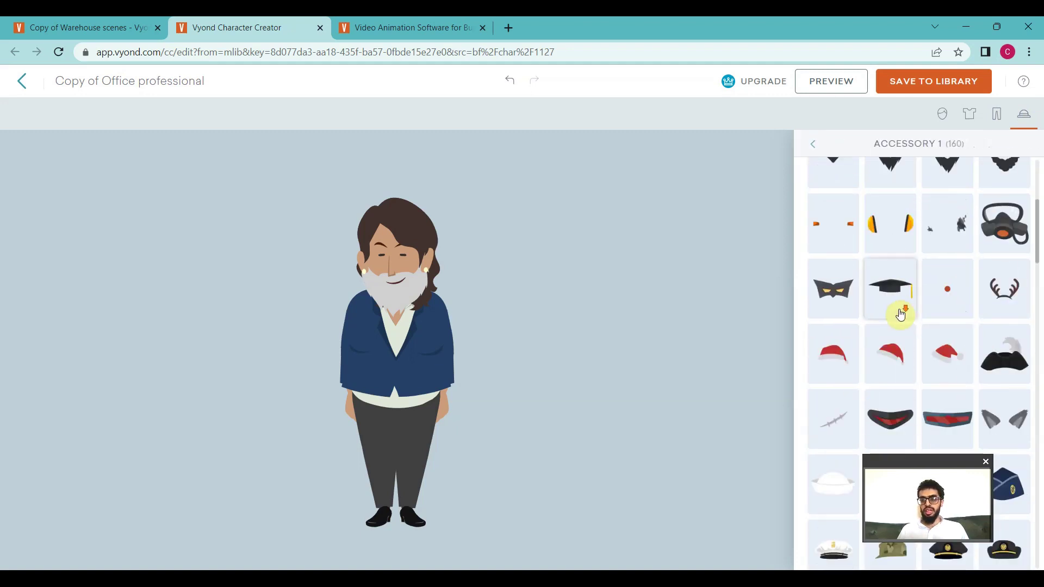
scroll(901, 314, "down", 2)
left_click(1000, 330)
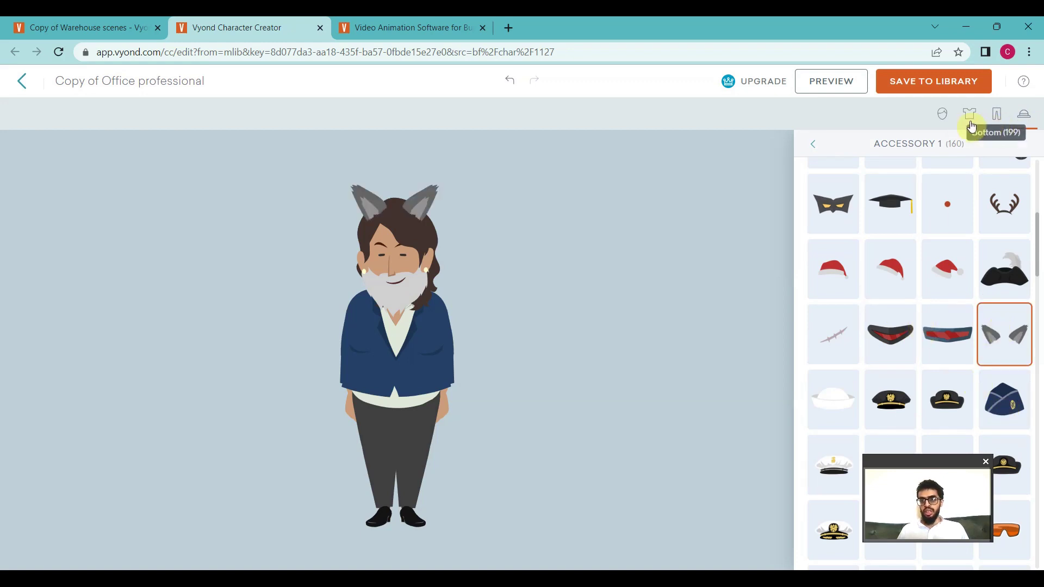
left_click(810, 146)
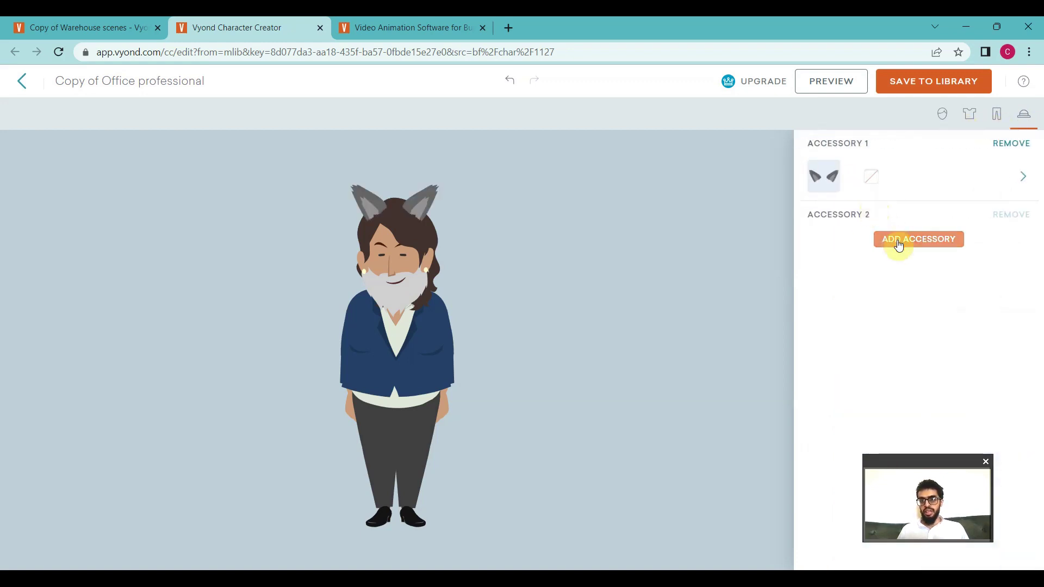
Step: Add a large mustache and a black beard as further accessories
left_click(895, 239)
left_click(942, 222)
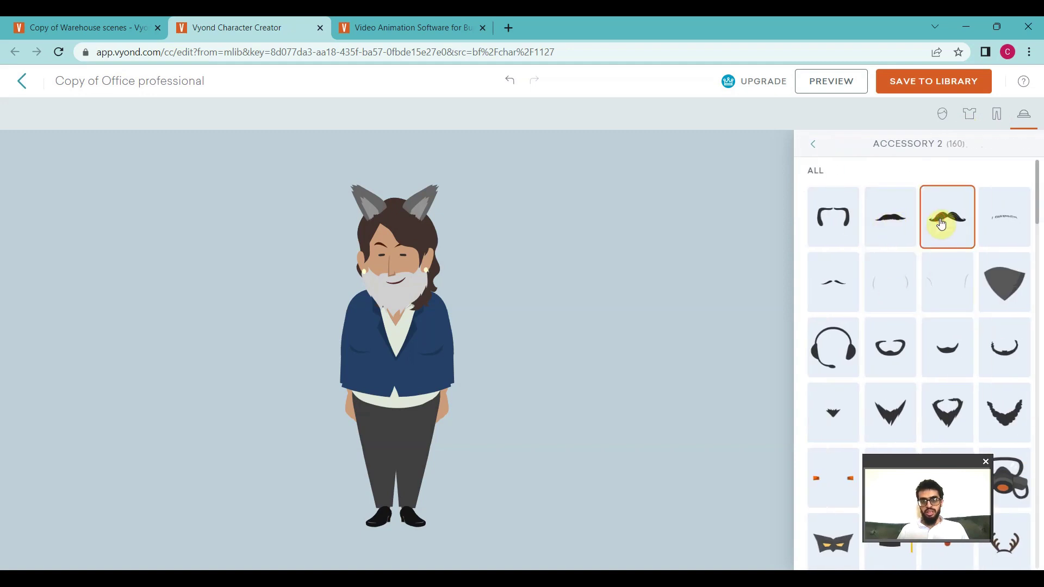
scroll(931, 239, "down", 5)
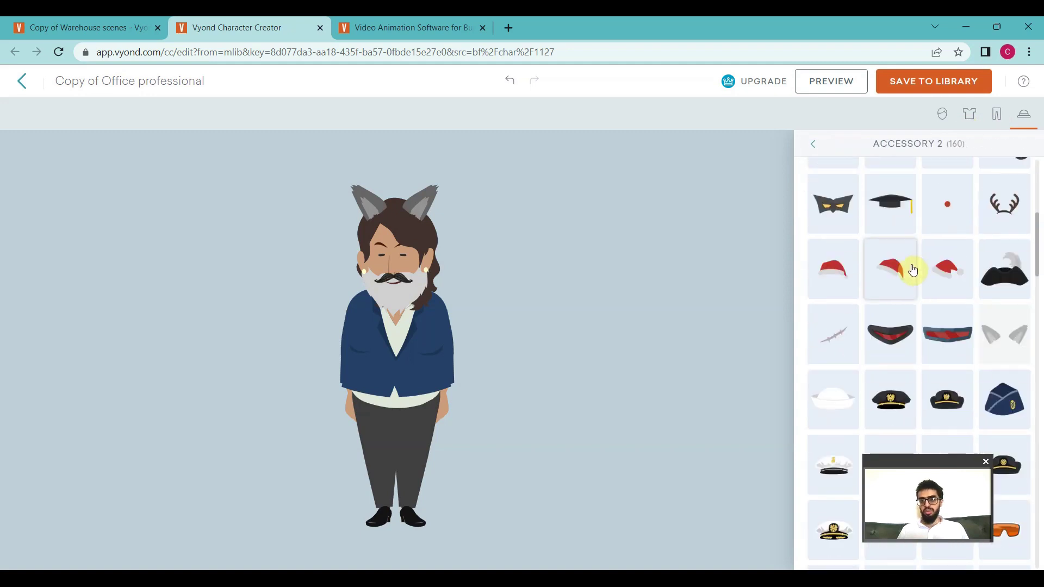
left_click(819, 147)
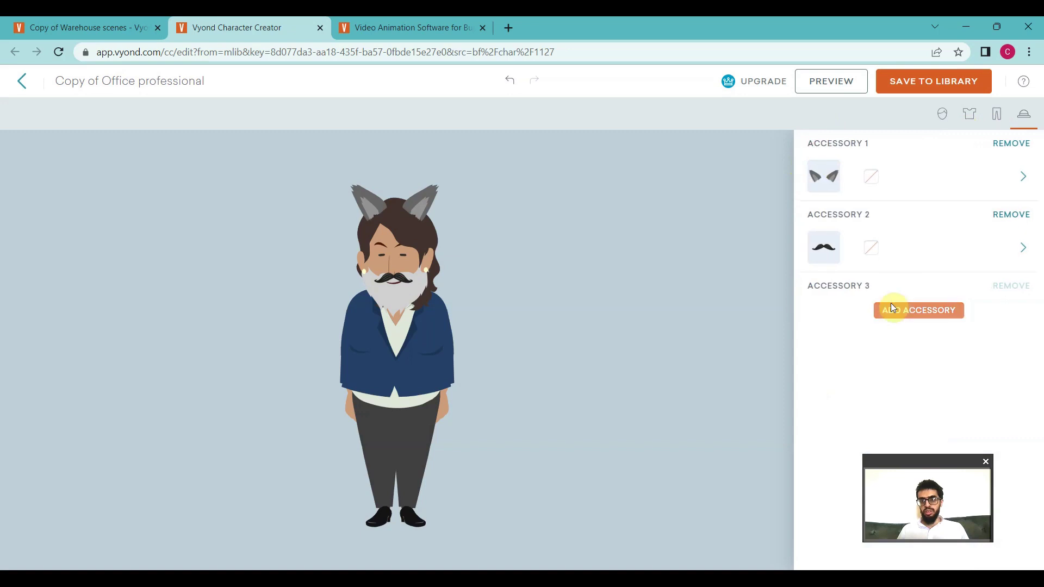
left_click(901, 321)
left_click(883, 345)
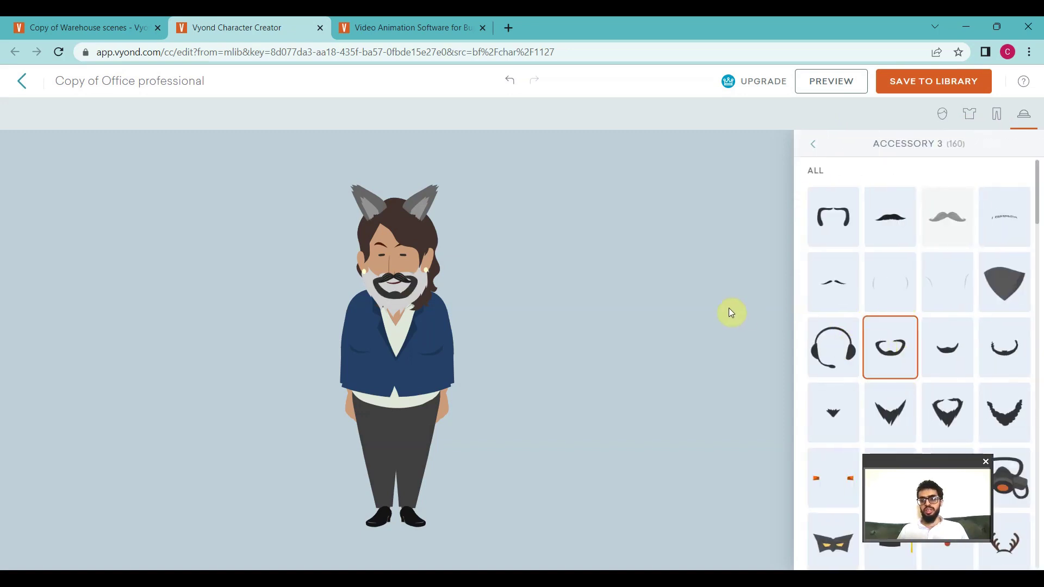
Step: Rename the character to 'Our' and save it to the library
left_click(215, 89)
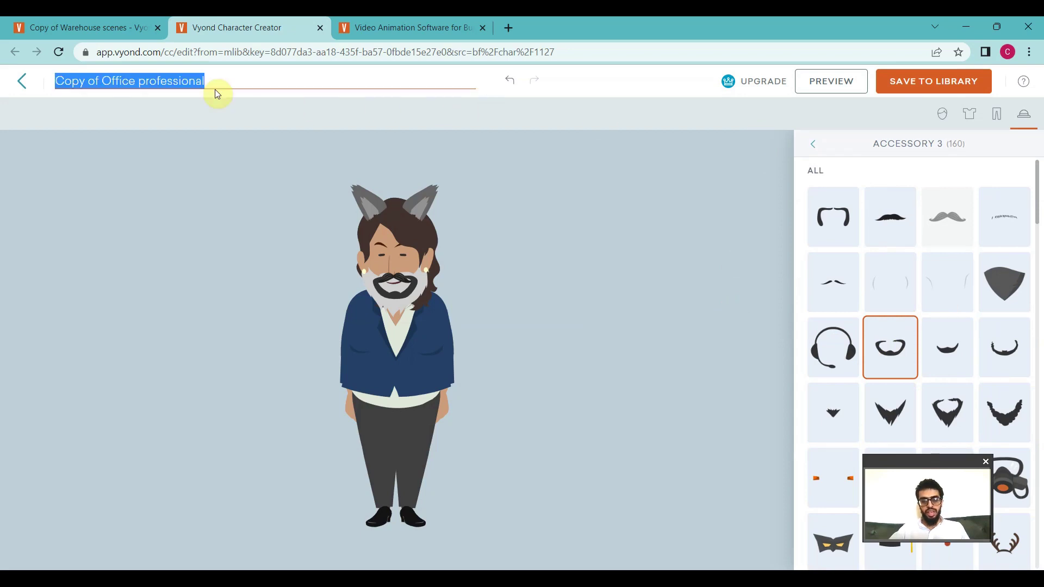
type("Our")
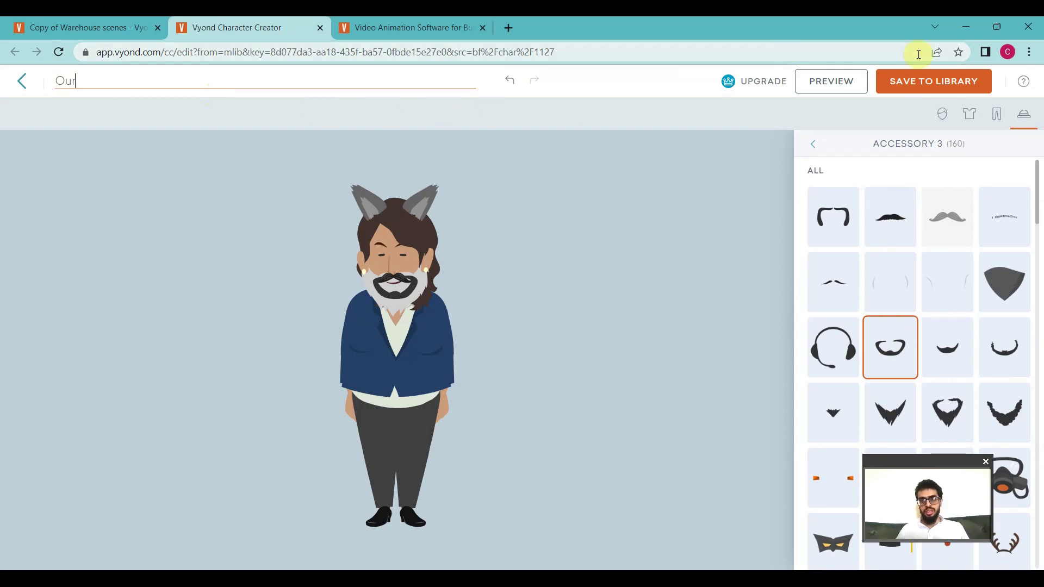
left_click(927, 86)
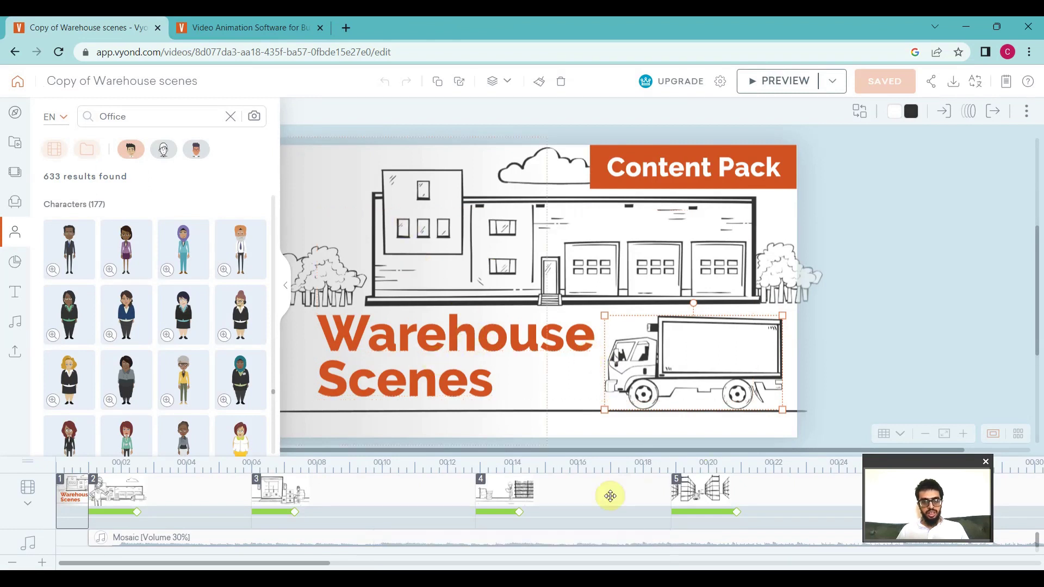
Step: Look over warehouse scenes 3–5, then create a new video from the Travel destinations template
left_click(414, 497)
left_click(652, 498)
left_click(764, 507)
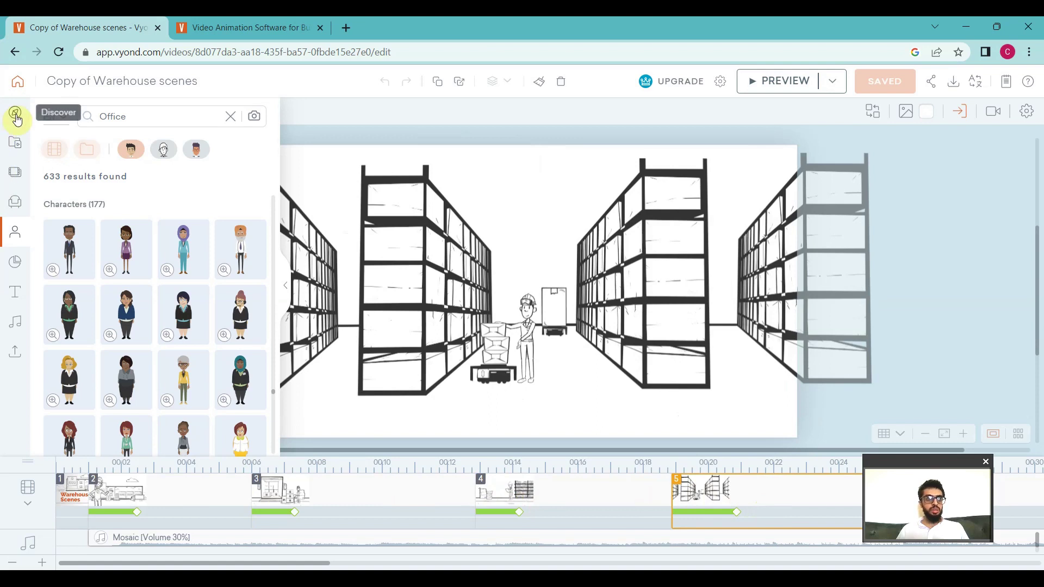
left_click(18, 83)
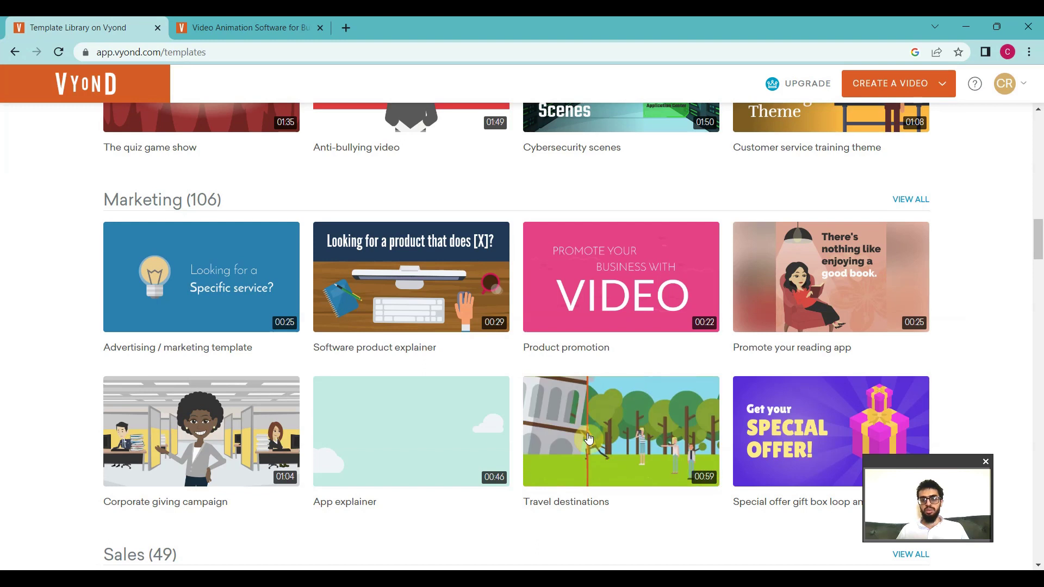
left_click(590, 439)
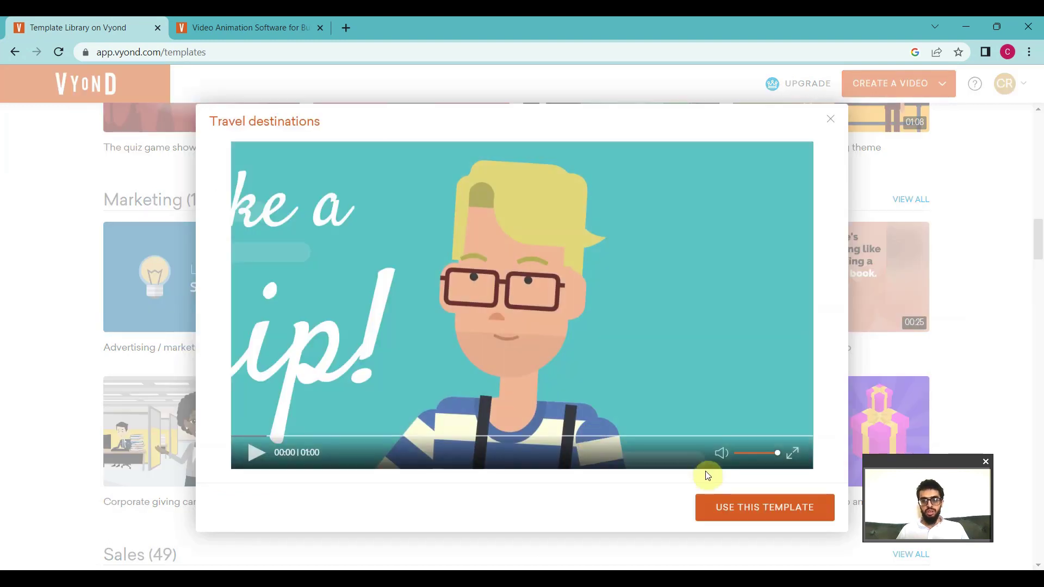
left_click(725, 508)
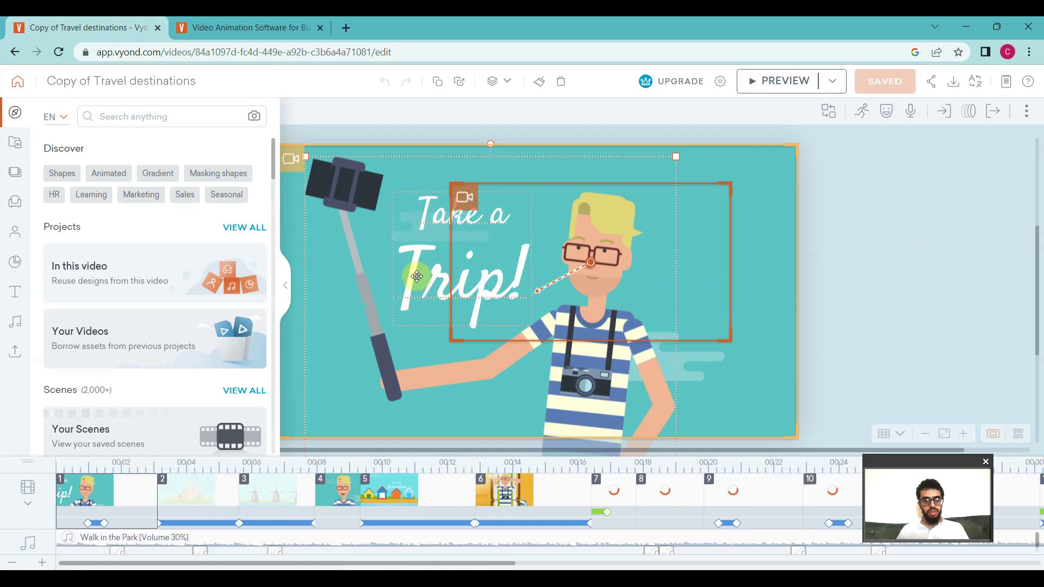
Step: Swap scene 9, See The World, for the Finance category's High Returns scene
left_click(416, 276)
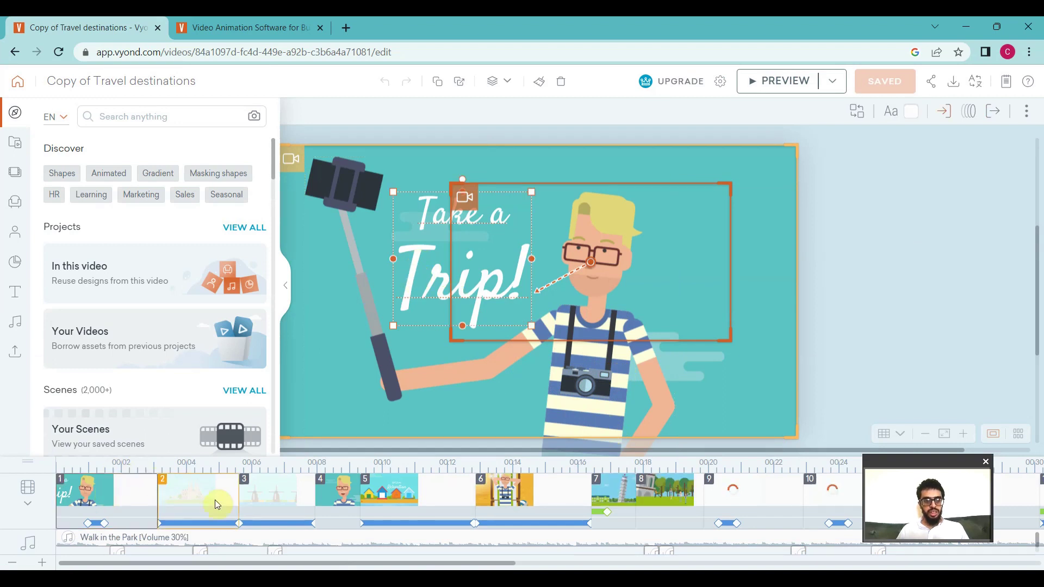
left_click(190, 504)
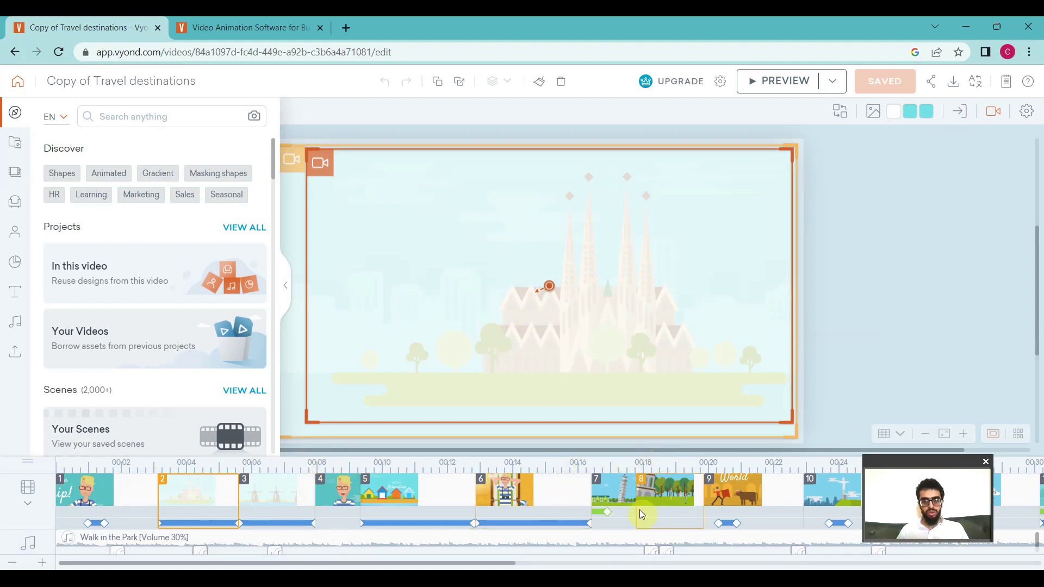
left_click(674, 493)
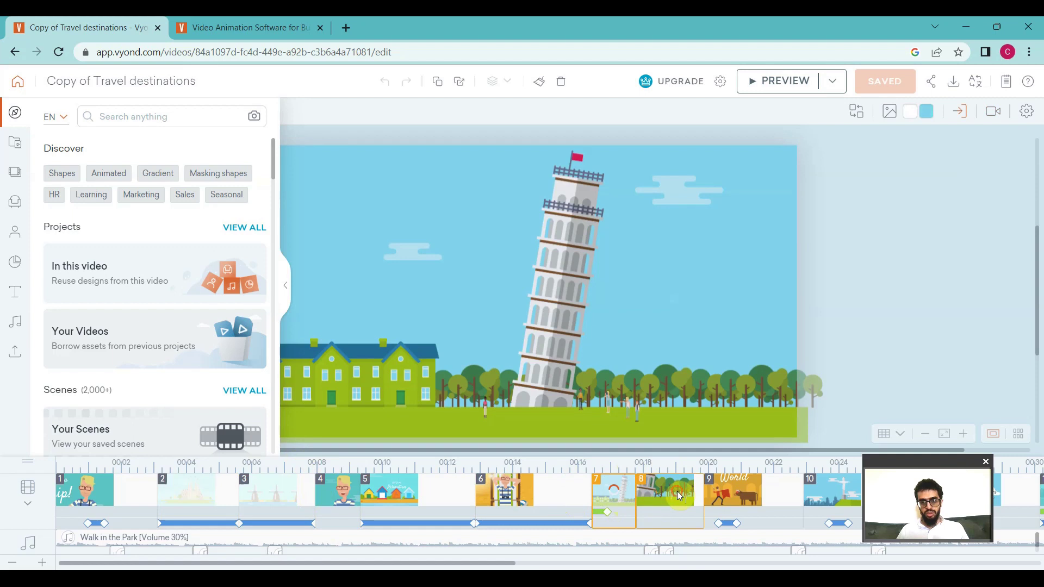
left_click(733, 492)
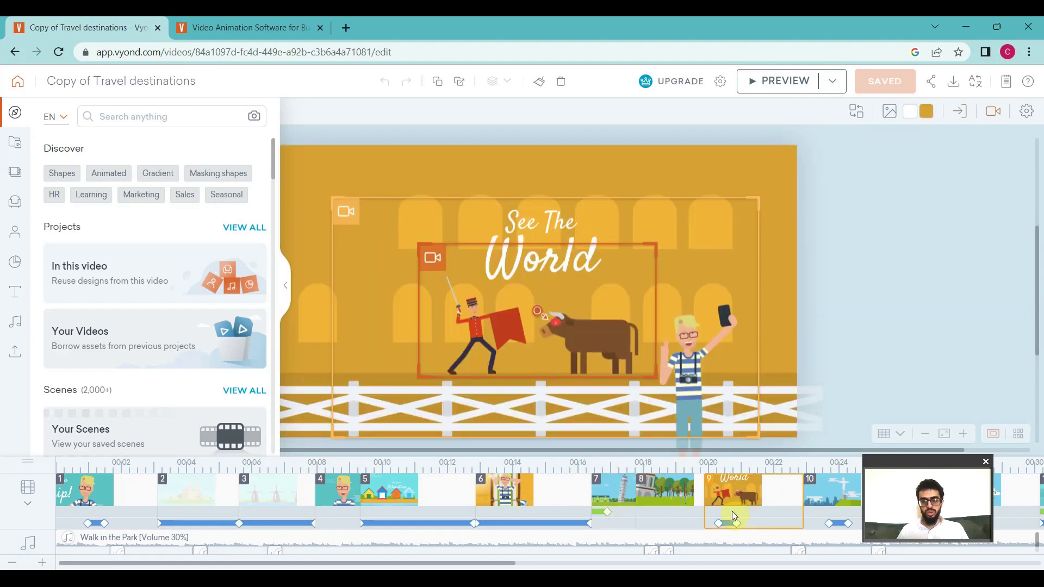
right_click(733, 497)
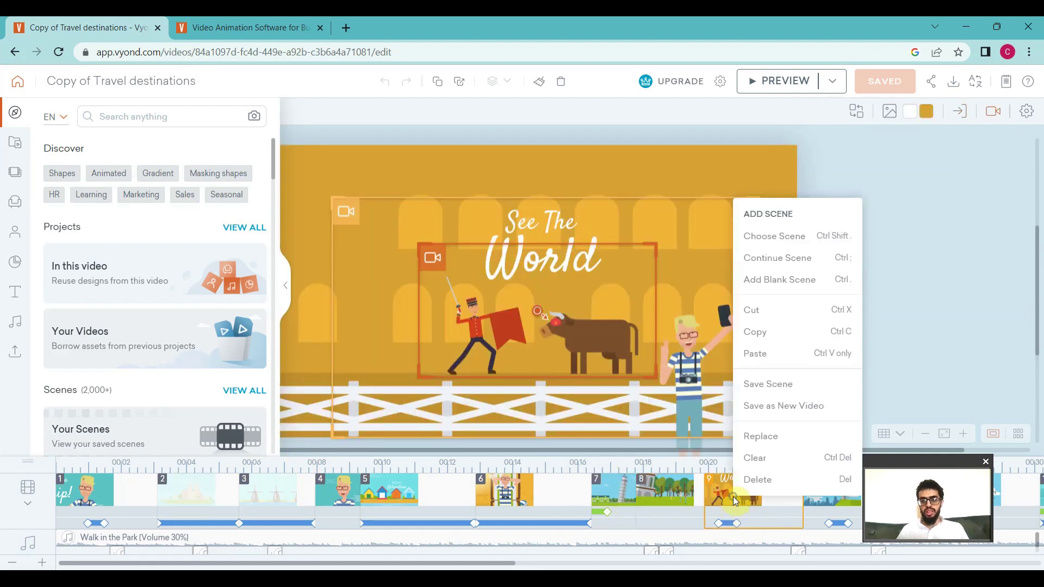
left_click(771, 446)
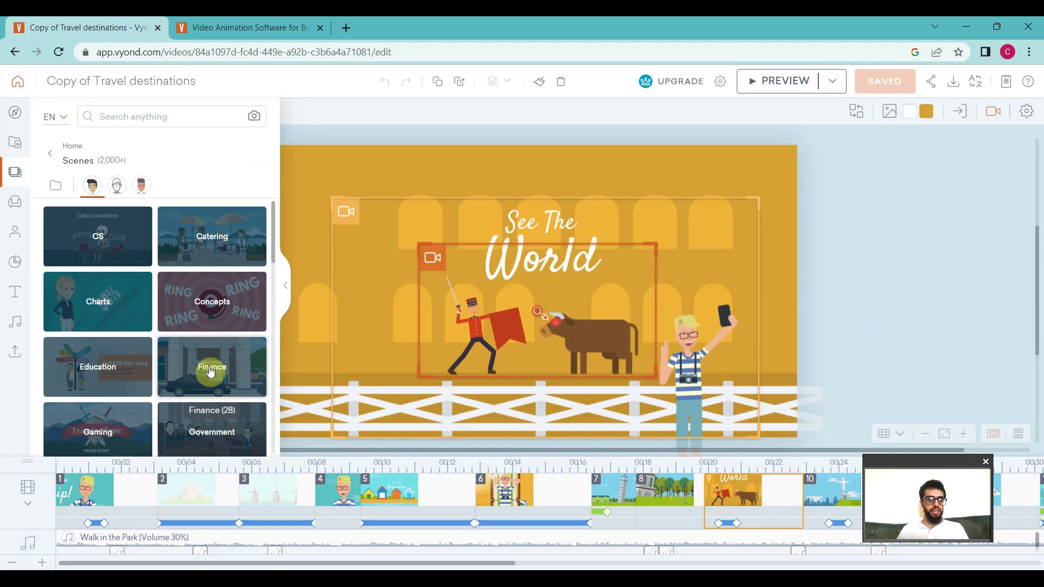
left_click(210, 371)
left_click(204, 358)
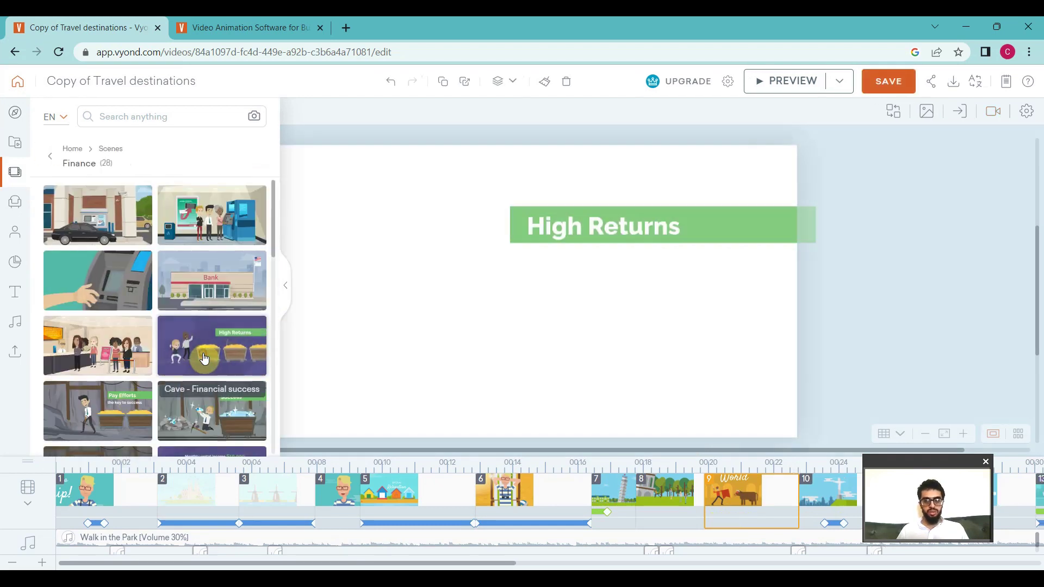
Step: Replace the blonde woman with an office woman from the Office characters
left_click(353, 272)
right_click(352, 257)
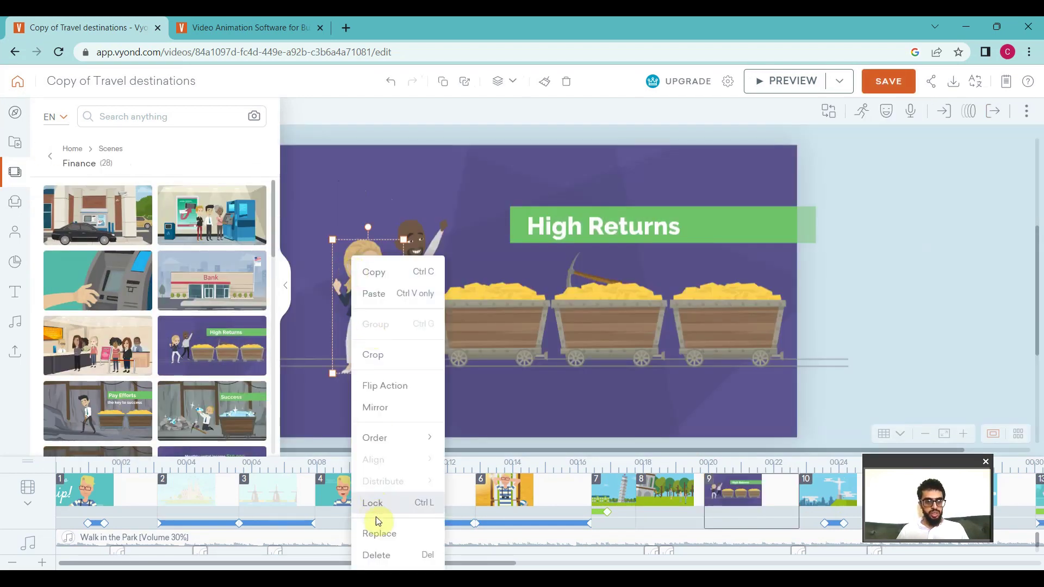
left_click(376, 533)
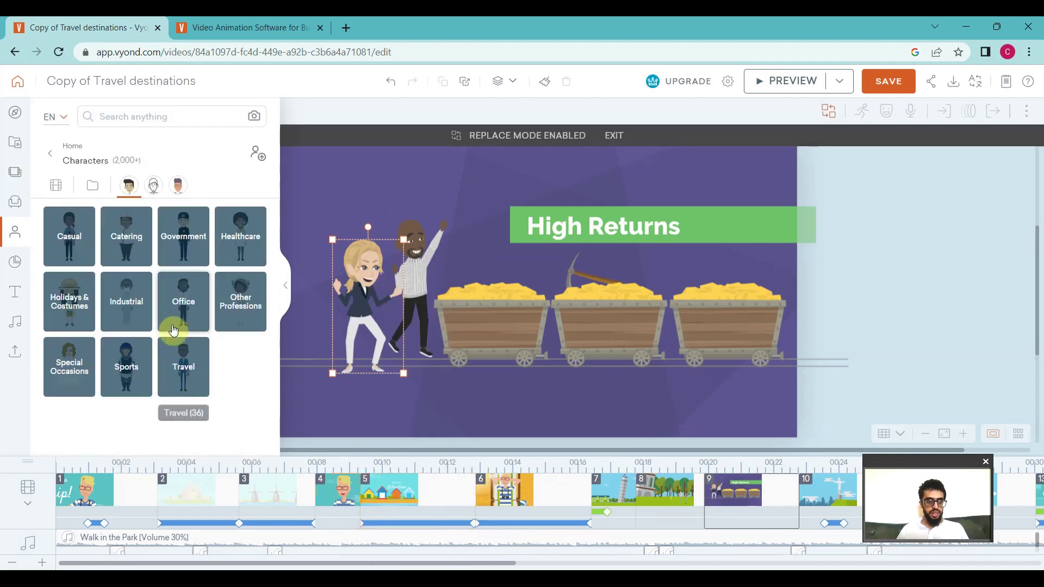
left_click(178, 185)
left_click(184, 296)
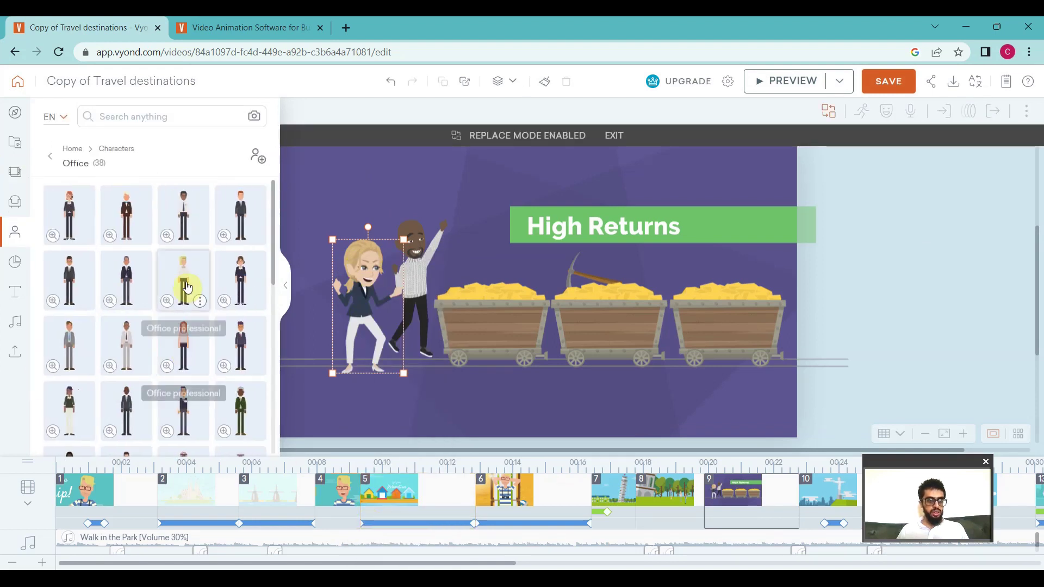
left_click(186, 287)
Step: Replace the first gold cart with the Police car prop
left_click(492, 304)
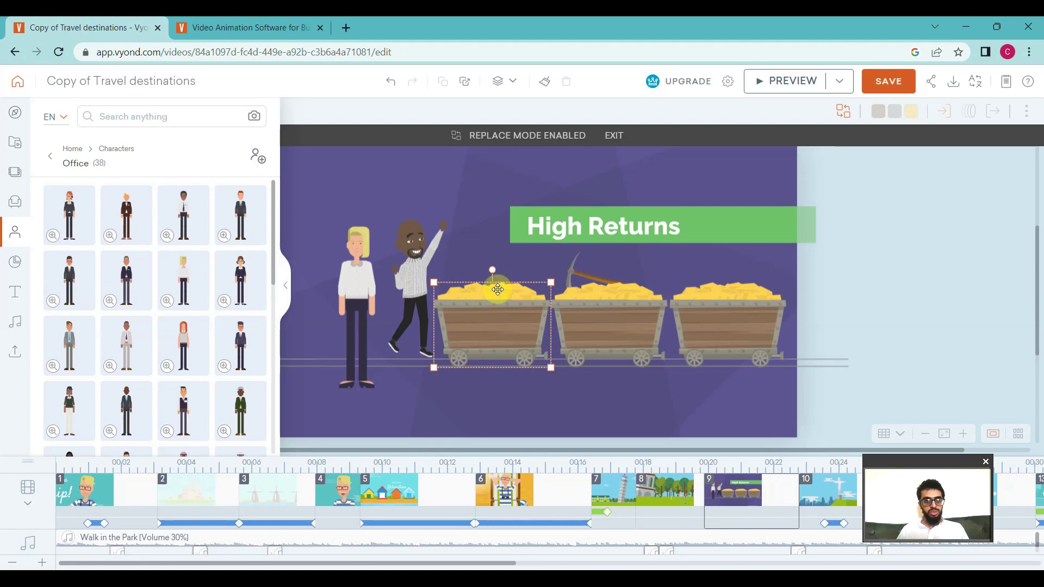
right_click(490, 300)
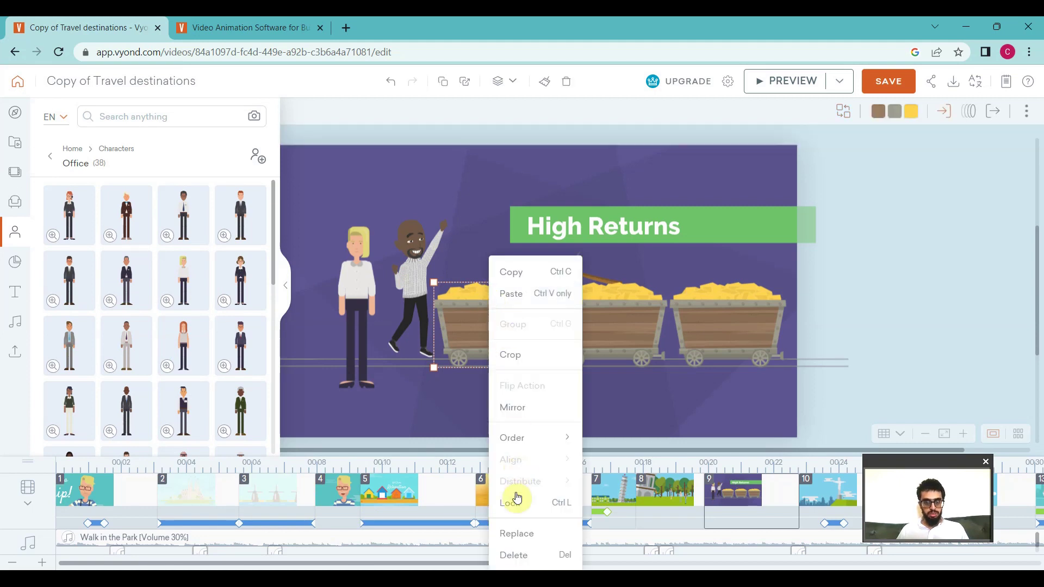
left_click(511, 535)
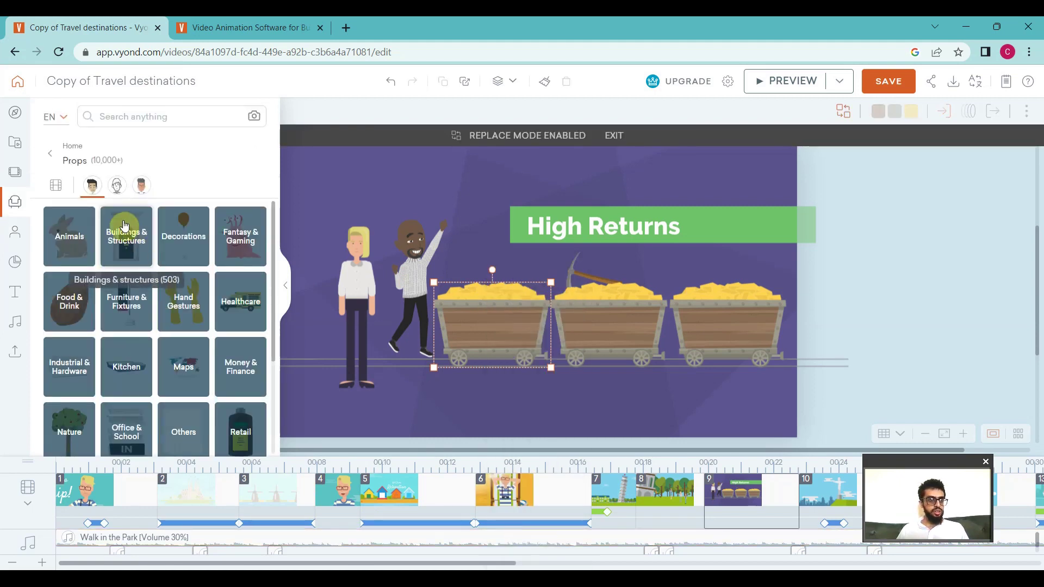
left_click(135, 120)
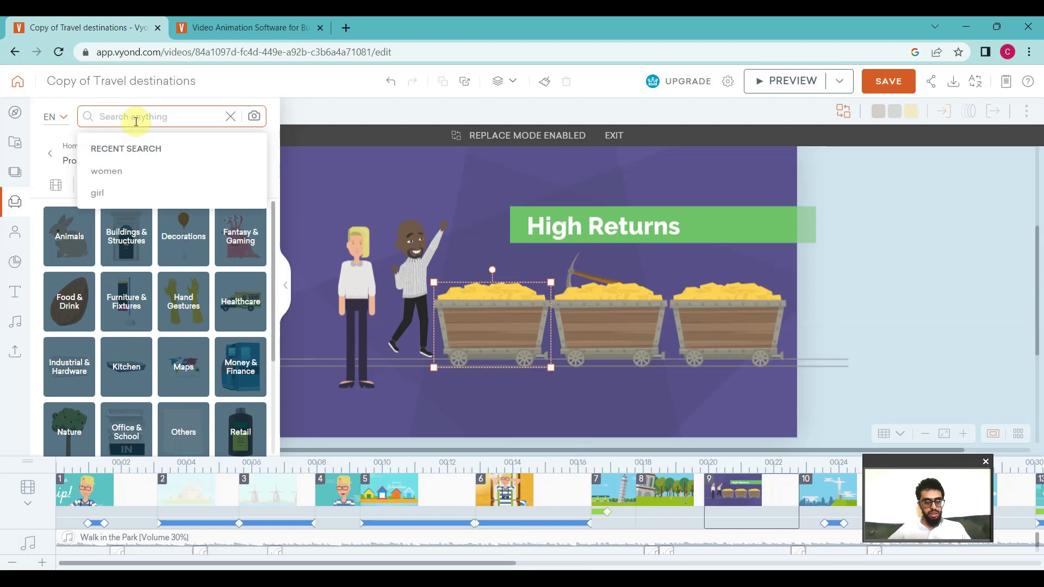
type("car")
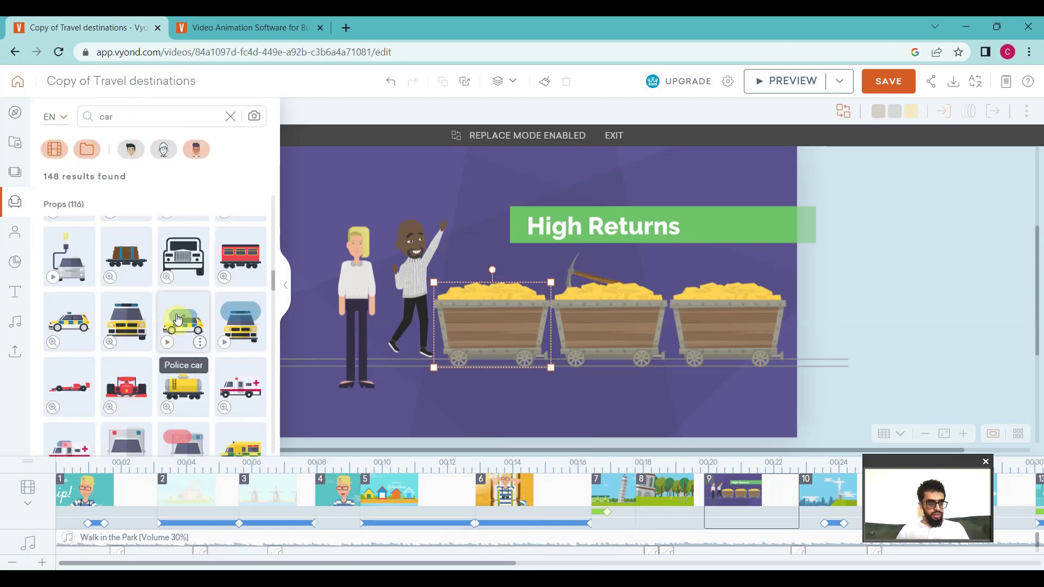
left_click(178, 319)
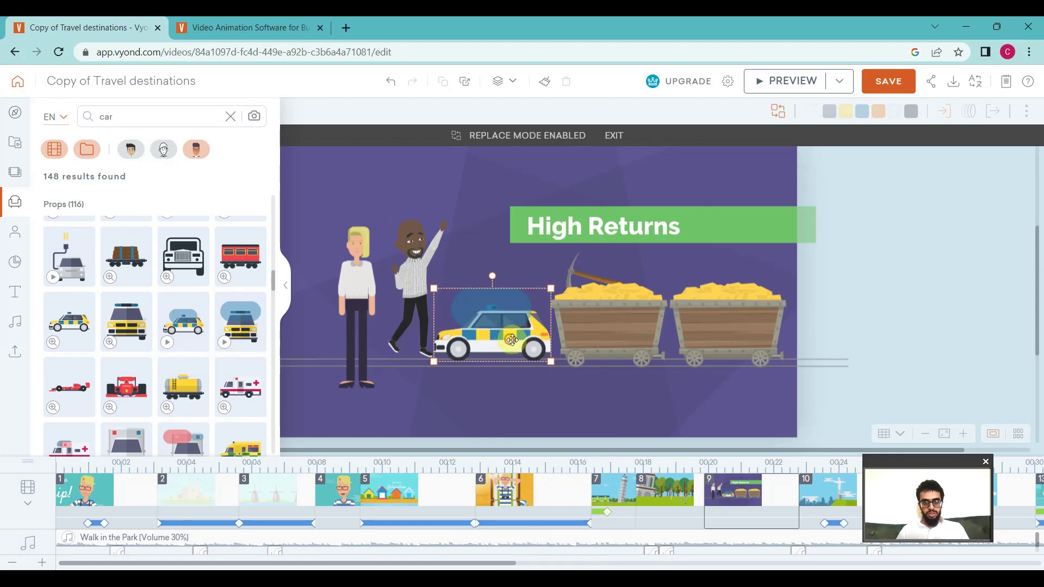
Step: Nudge the police car right and move the waving man beside it
left_click_drag(512, 340, 517, 342)
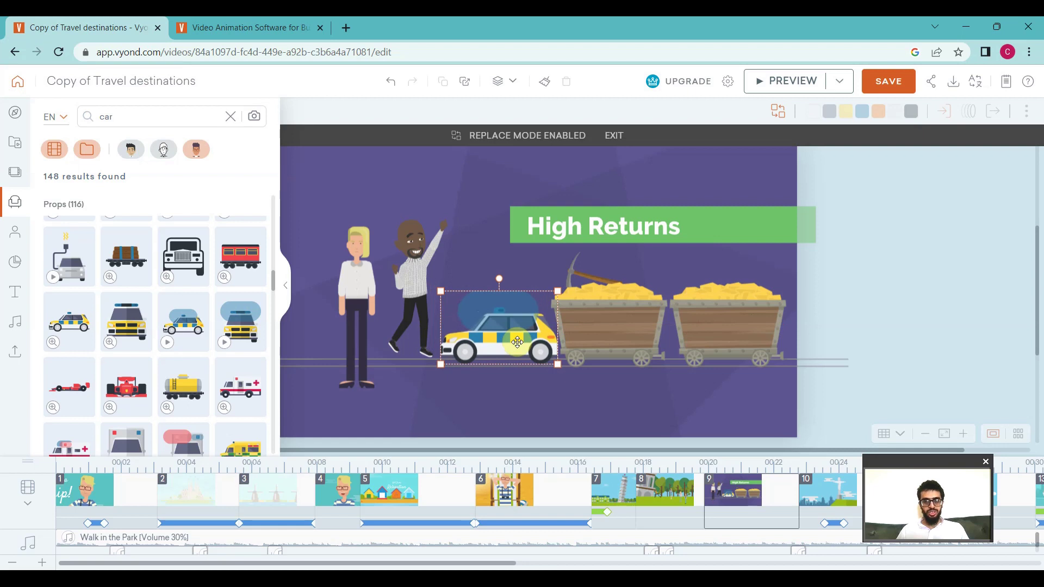
left_click_drag(415, 256, 409, 228)
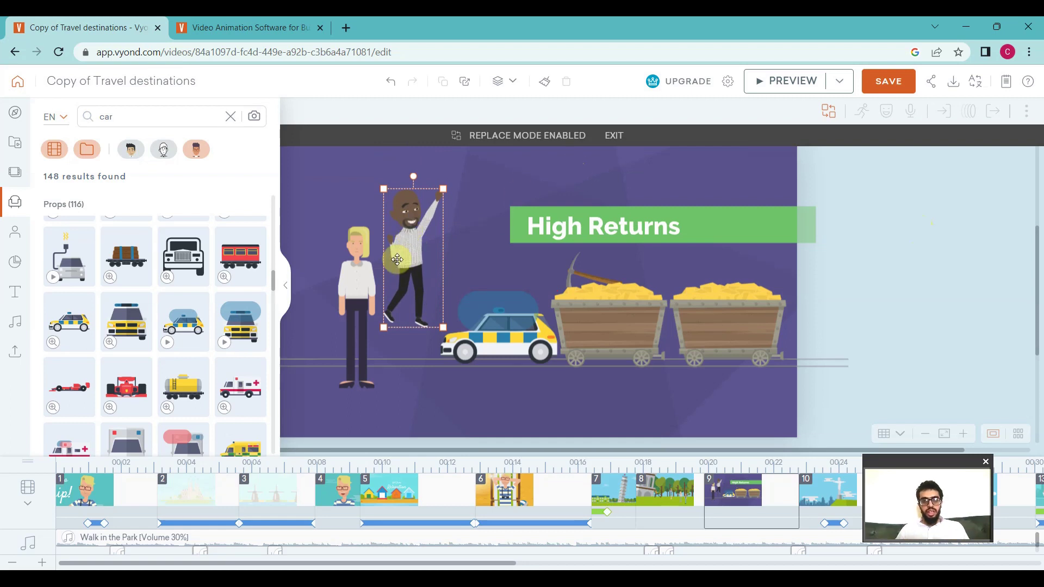
left_click_drag(411, 236, 413, 237)
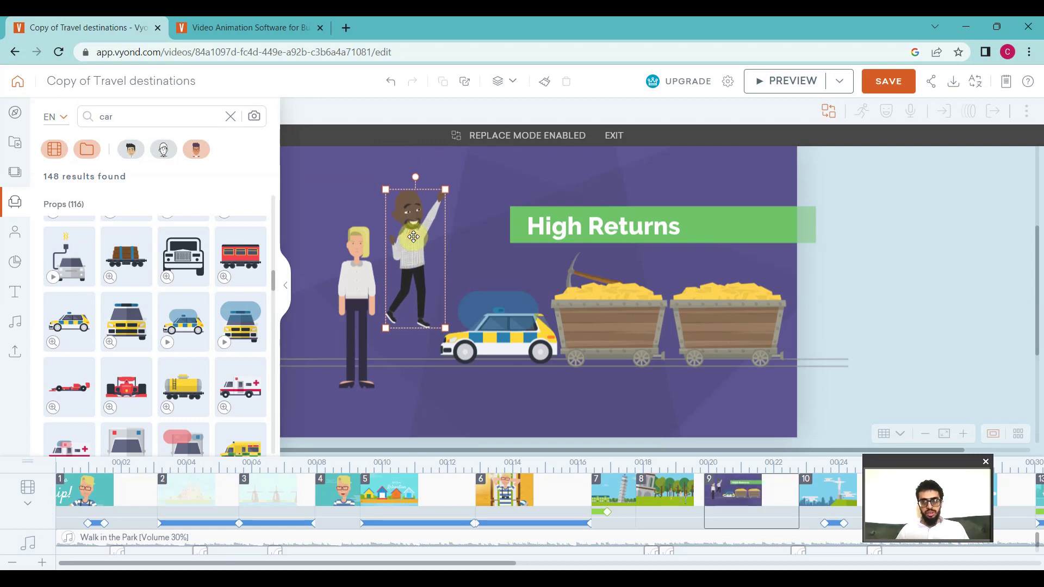
Step: Apply the money-holding Cashier action to the waving man
left_click(537, 150)
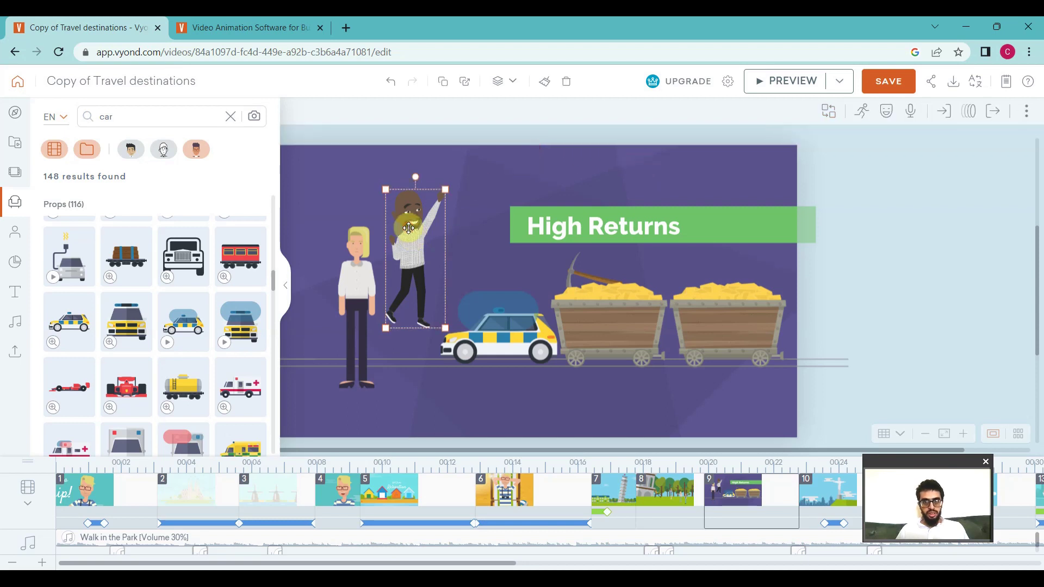
left_click(865, 113)
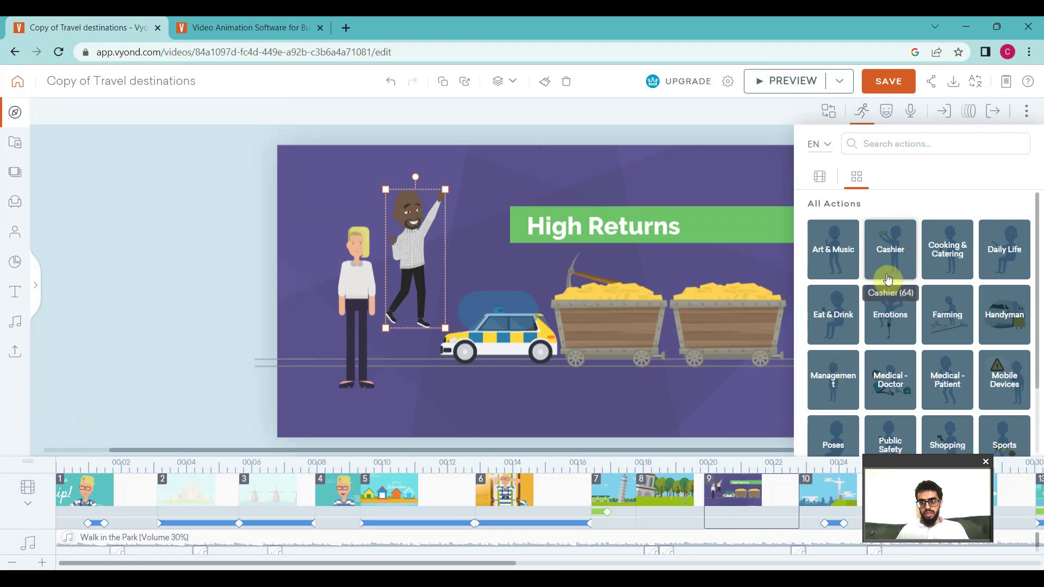
left_click(887, 246)
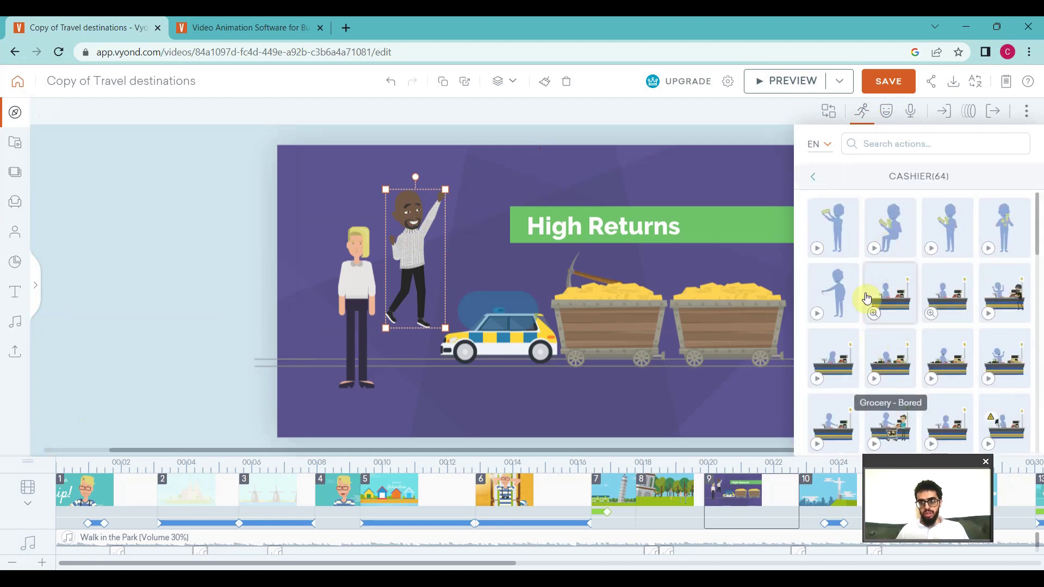
left_click(874, 244)
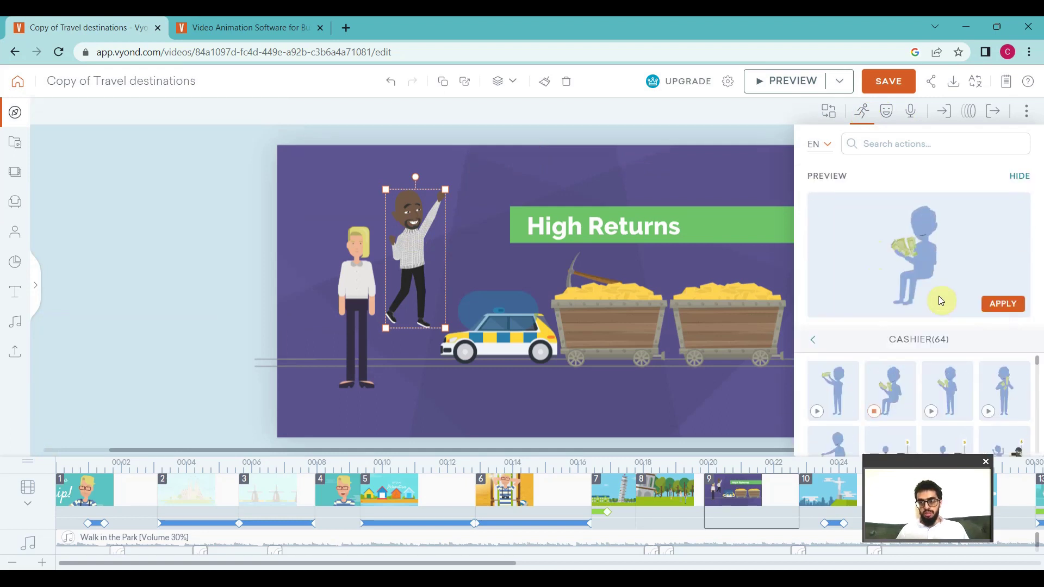
left_click(990, 413)
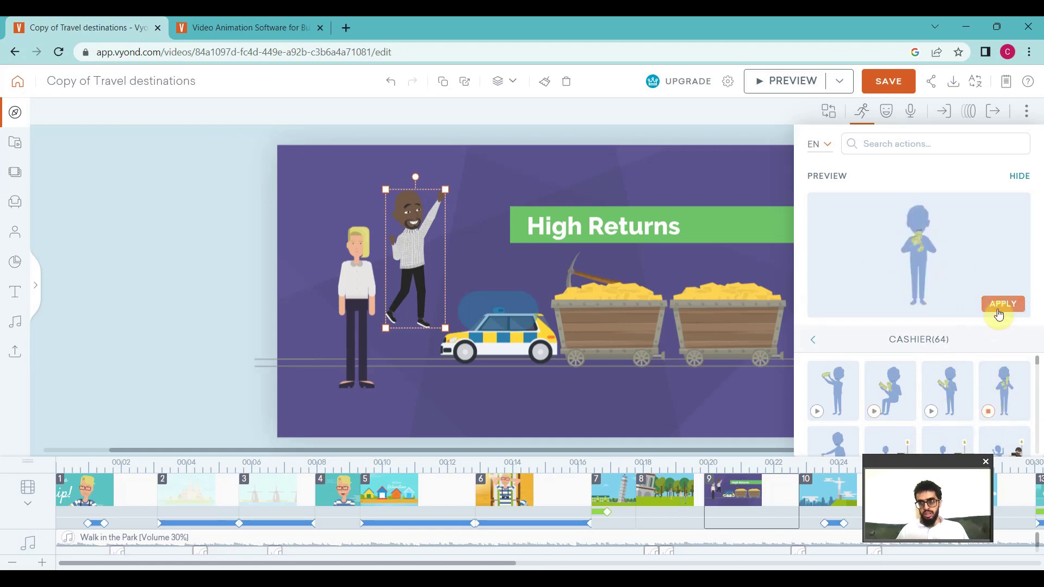
left_click(1000, 309)
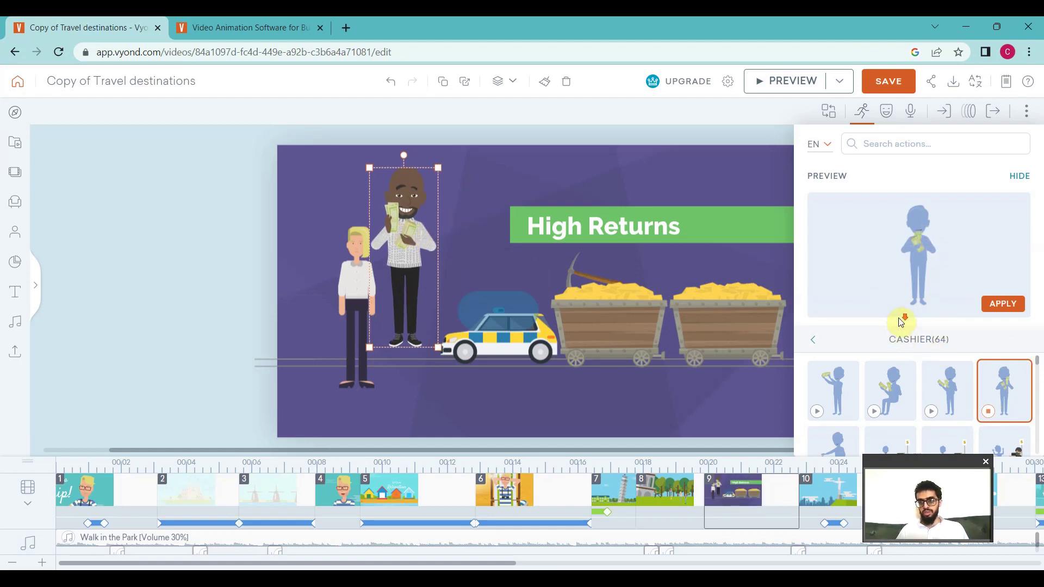
Step: Change the man's expression to Confused
left_click(887, 114)
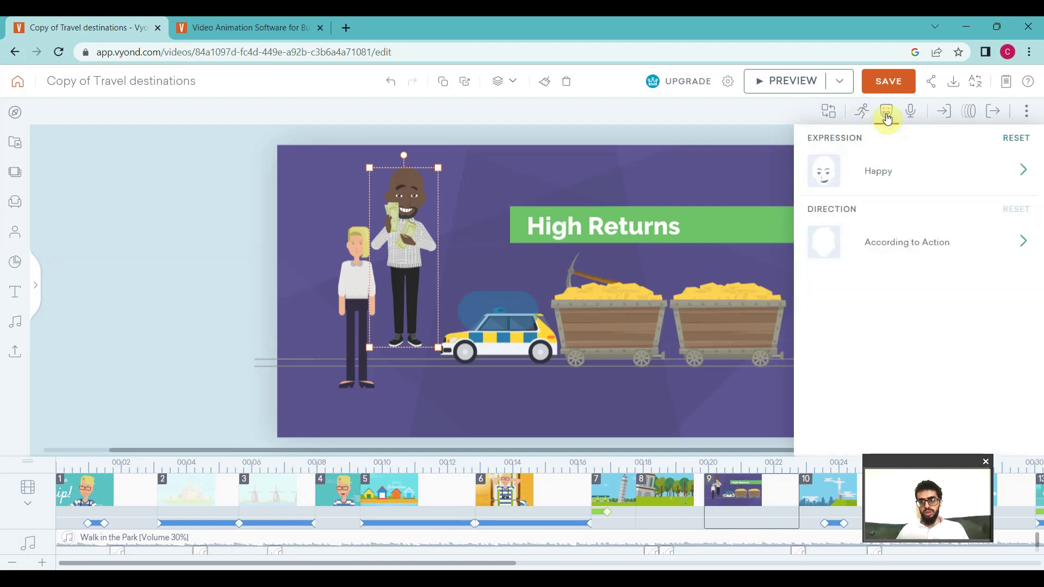
left_click(922, 180)
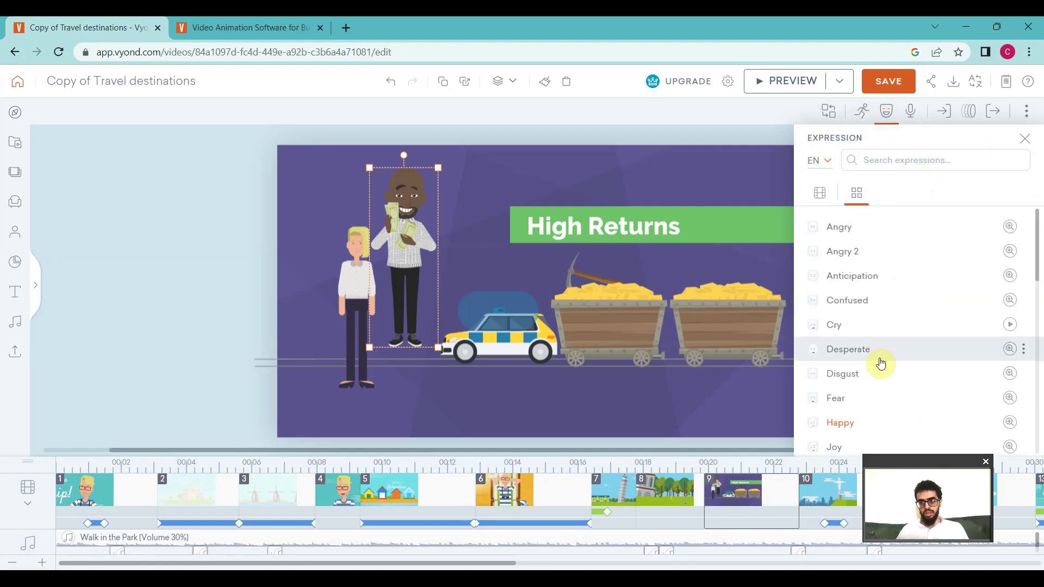
left_click(868, 304)
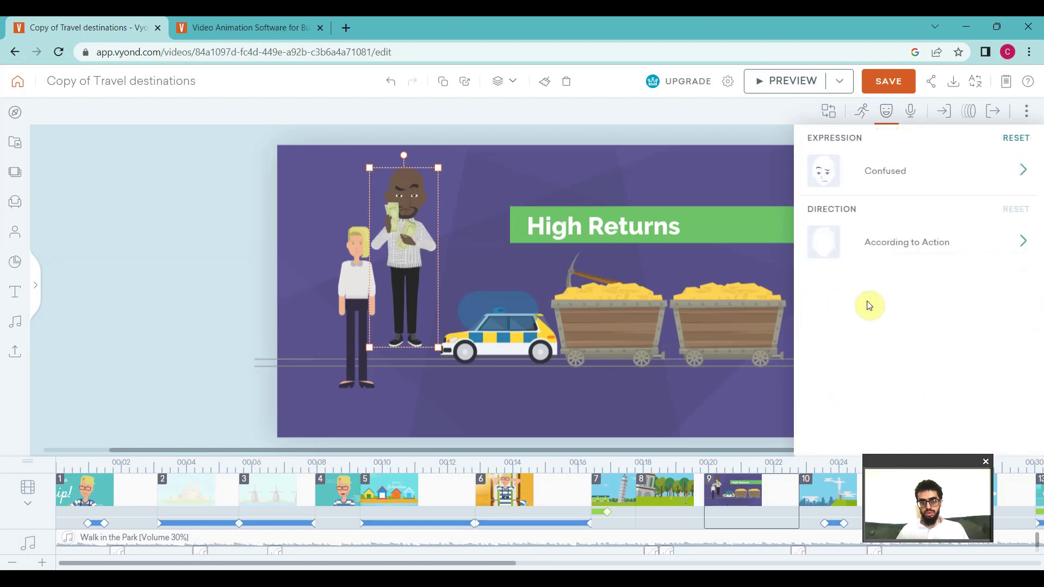
left_click(970, 114)
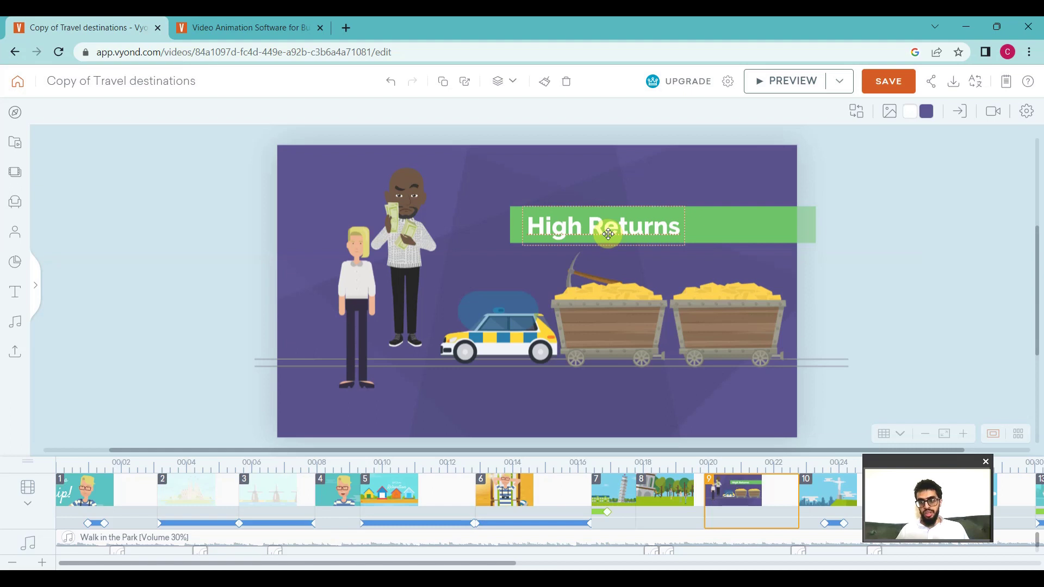
left_click(411, 246)
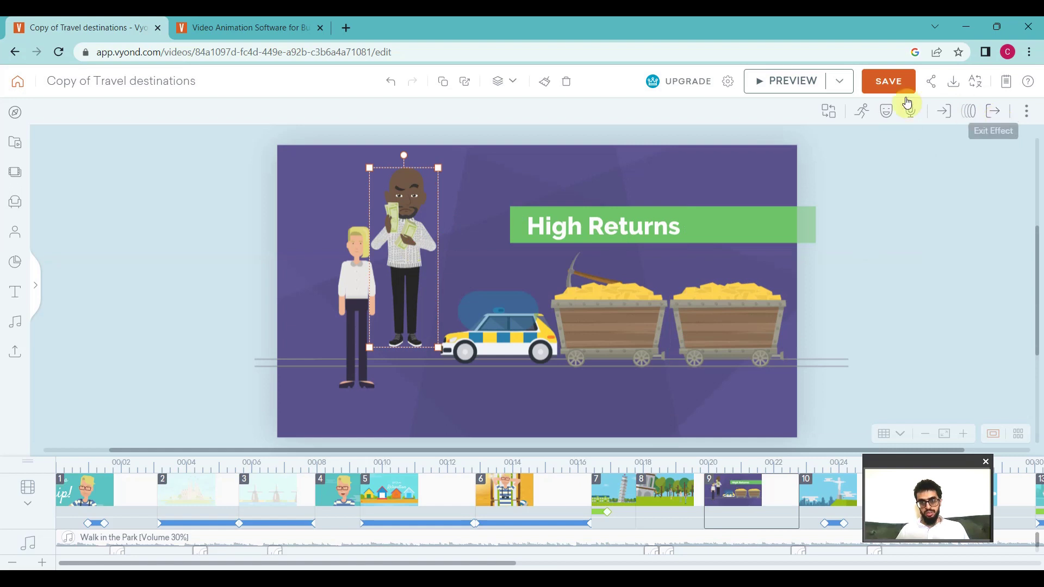
left_click(772, 169)
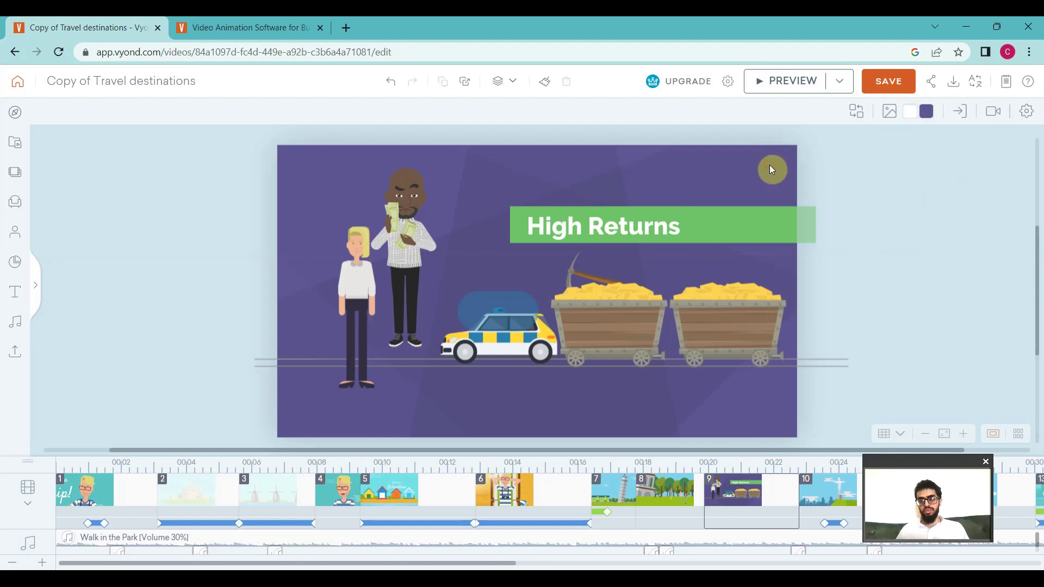